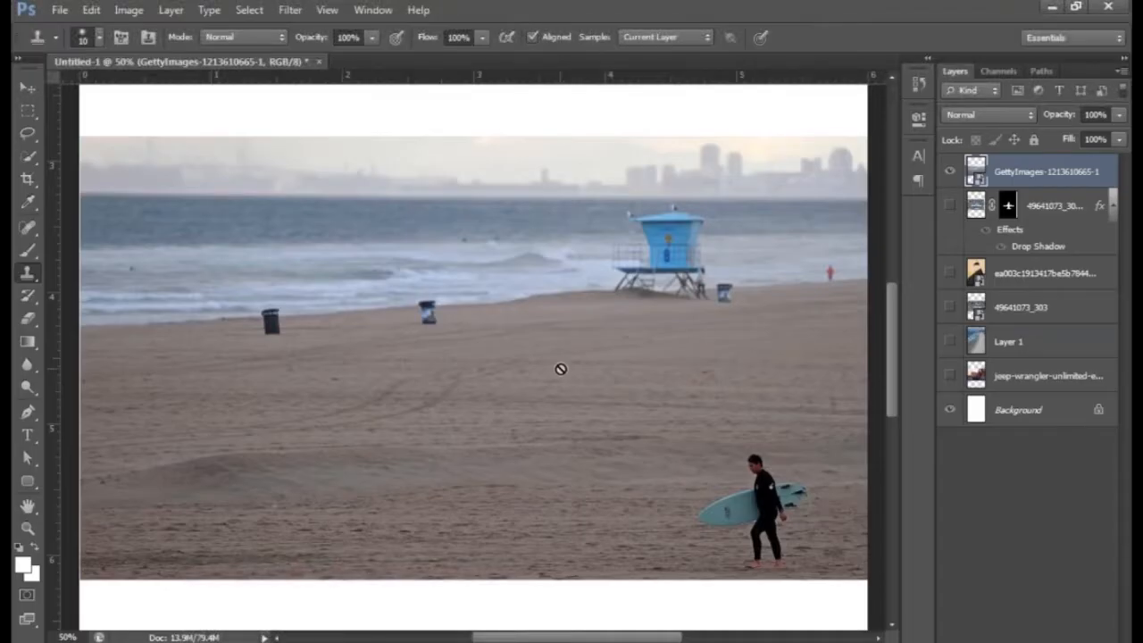
key(ctrl+0)
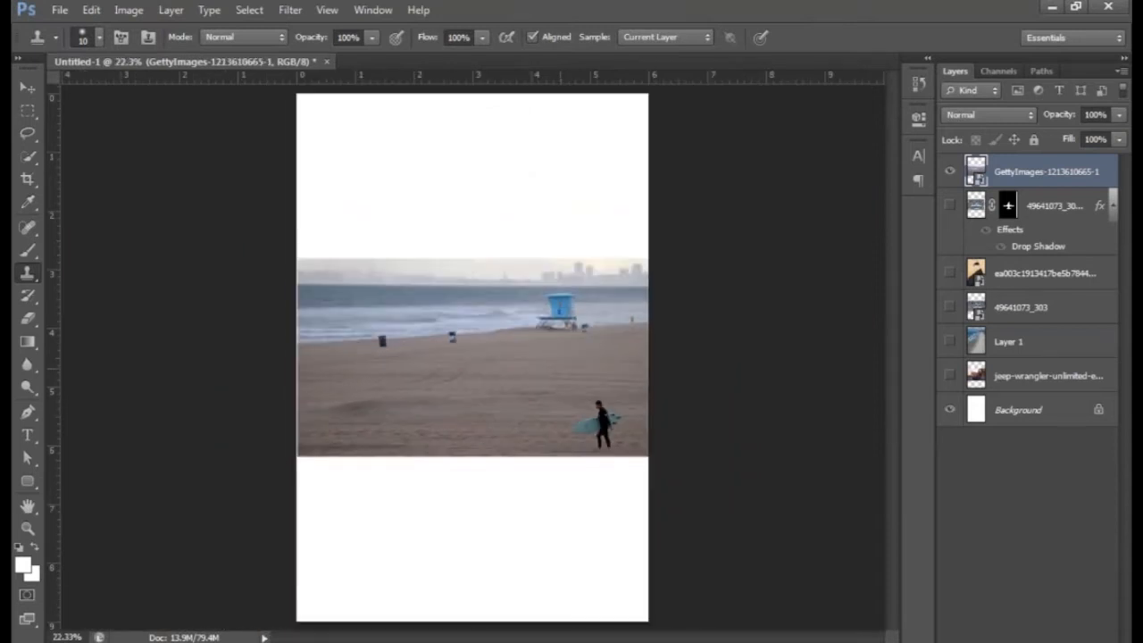
key(ctrl+plus)
key(ctrl+plus)
key(ctrl+plus)
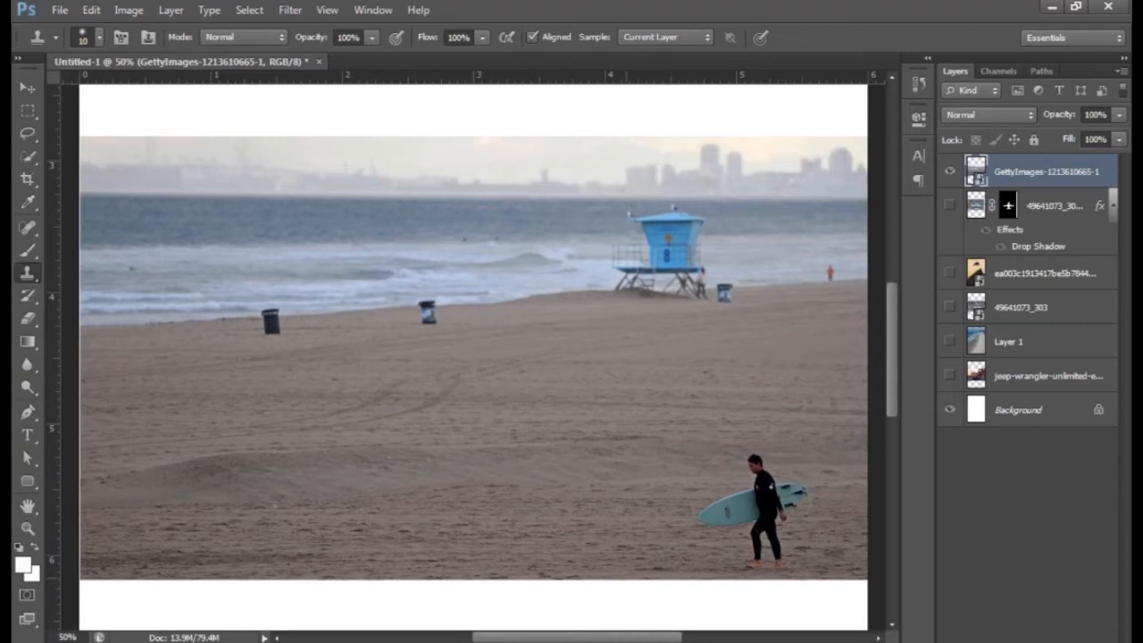
Switch to Notepad and replace the existing notes with four lines reading paint, wall, bucket and brush
click(527, 576)
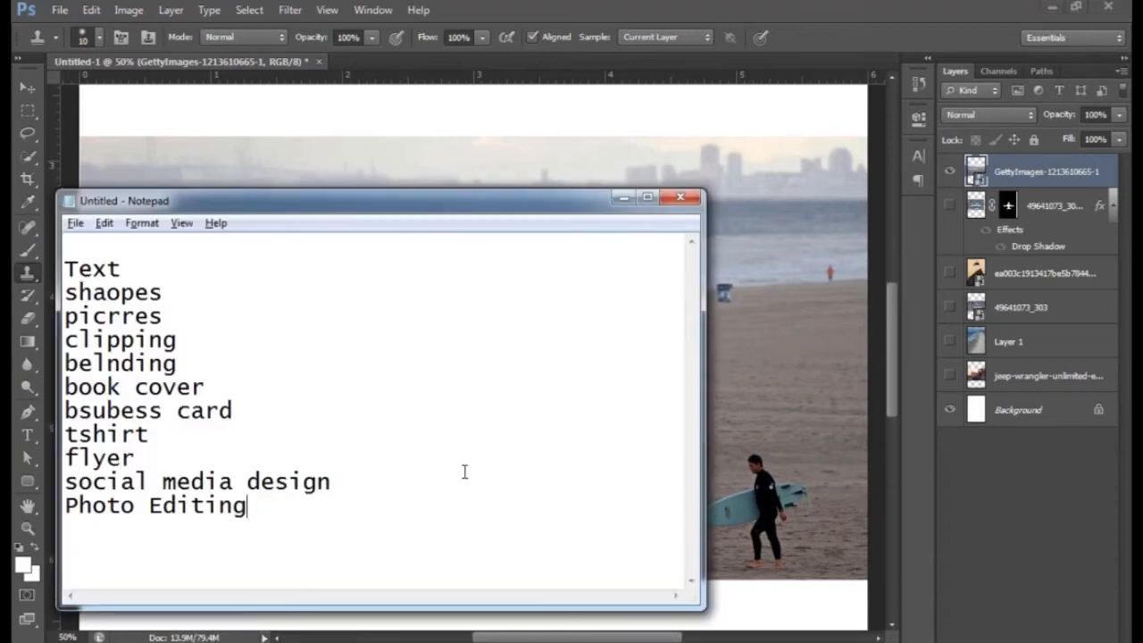
key(ctrl+a)
key(BackSpace)
text(paint)
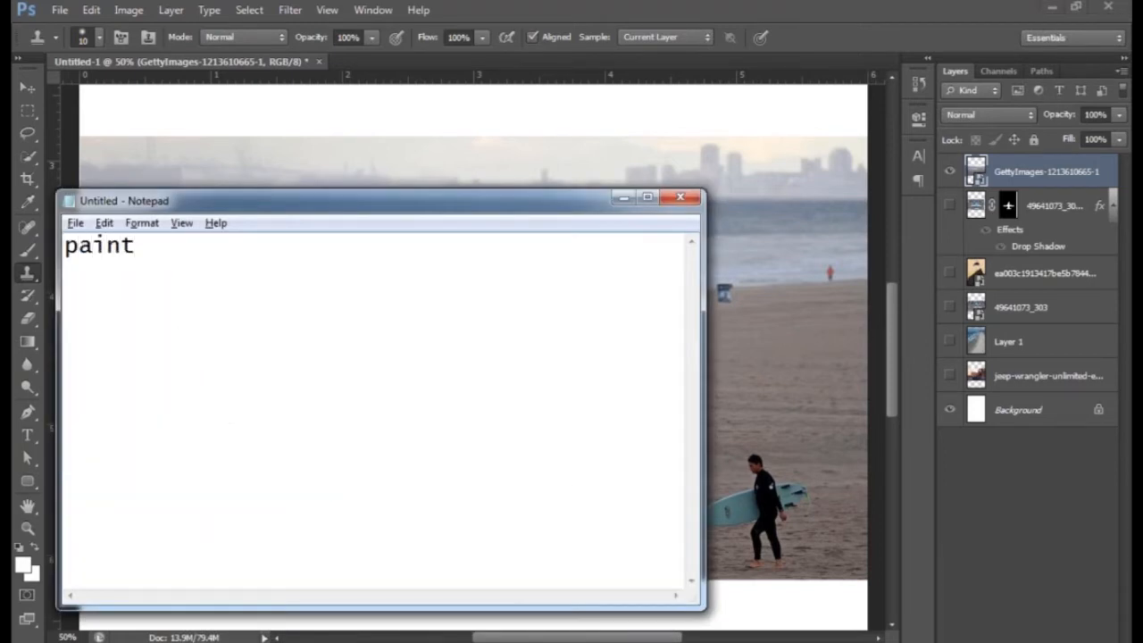
key(Return)
text(wall)
key(Return)
text(bucket)
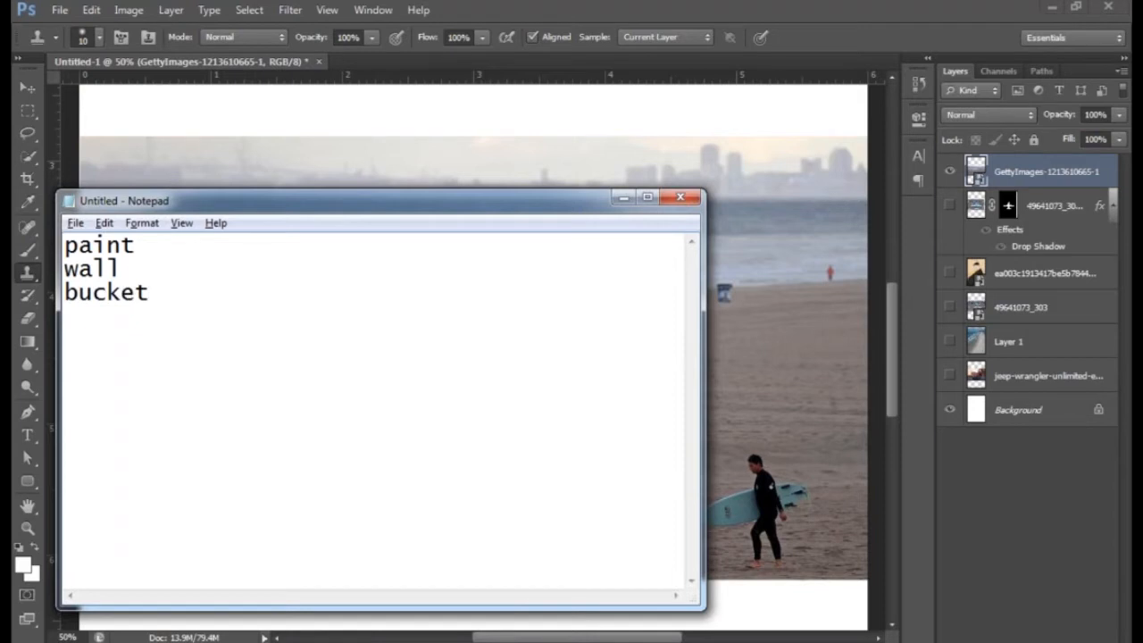
key(Return)
text(brush)
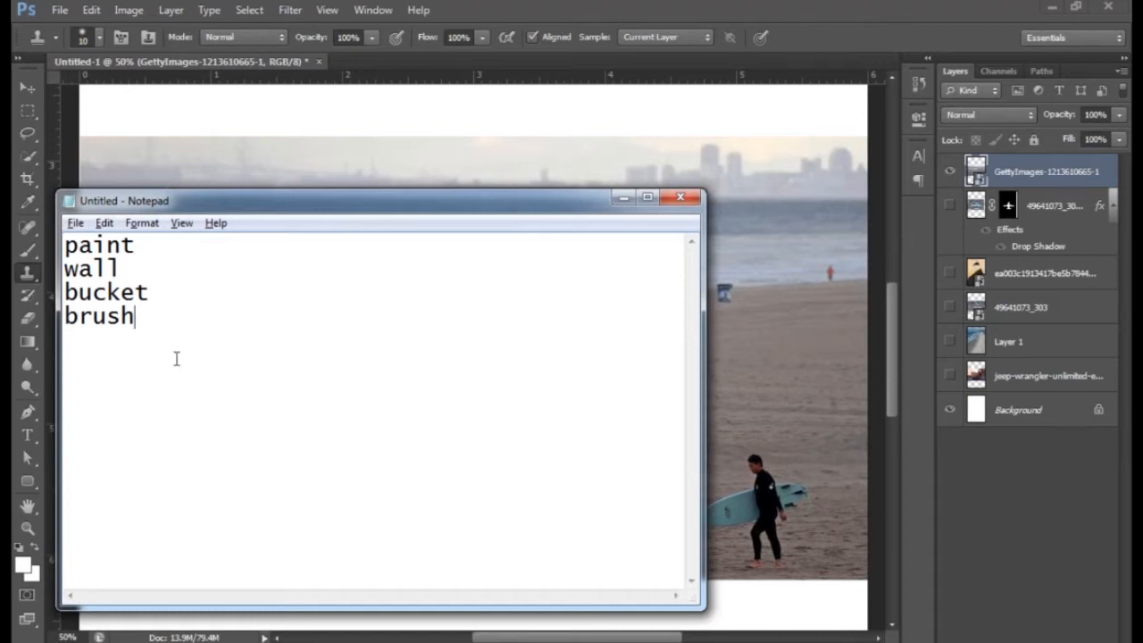
Highlight the words bucket, wall and brush in turn in the note, and return to the beach photo in Photoshop
drag(150, 293, 62, 295)
click(150, 293)
drag(150, 293, 62, 301)
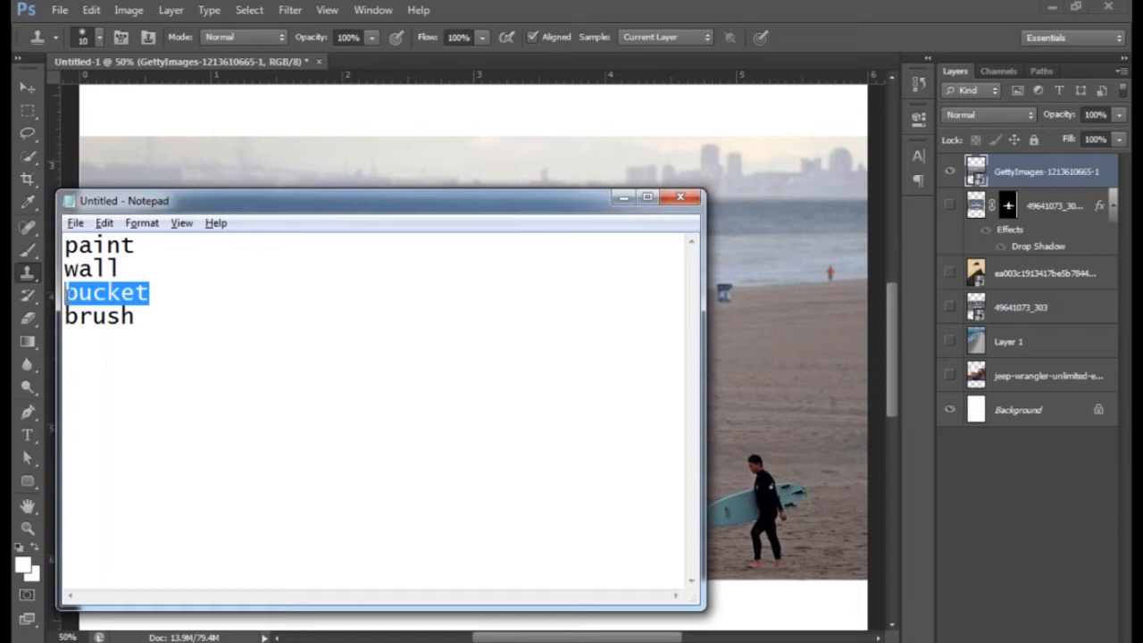
click(150, 293)
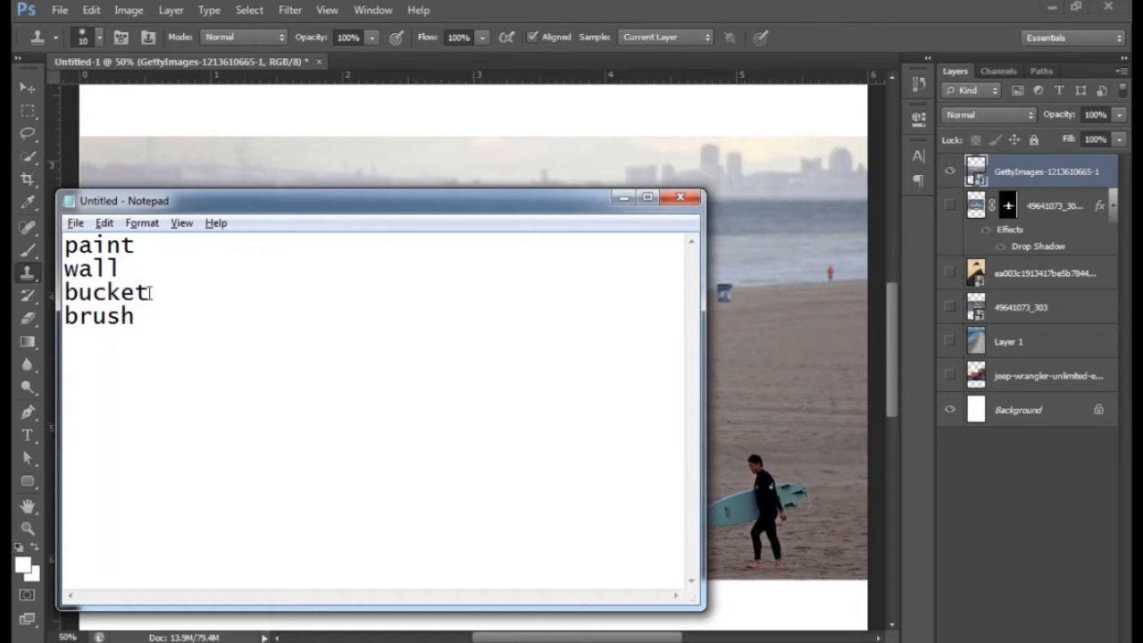
drag(150, 293, 65, 293)
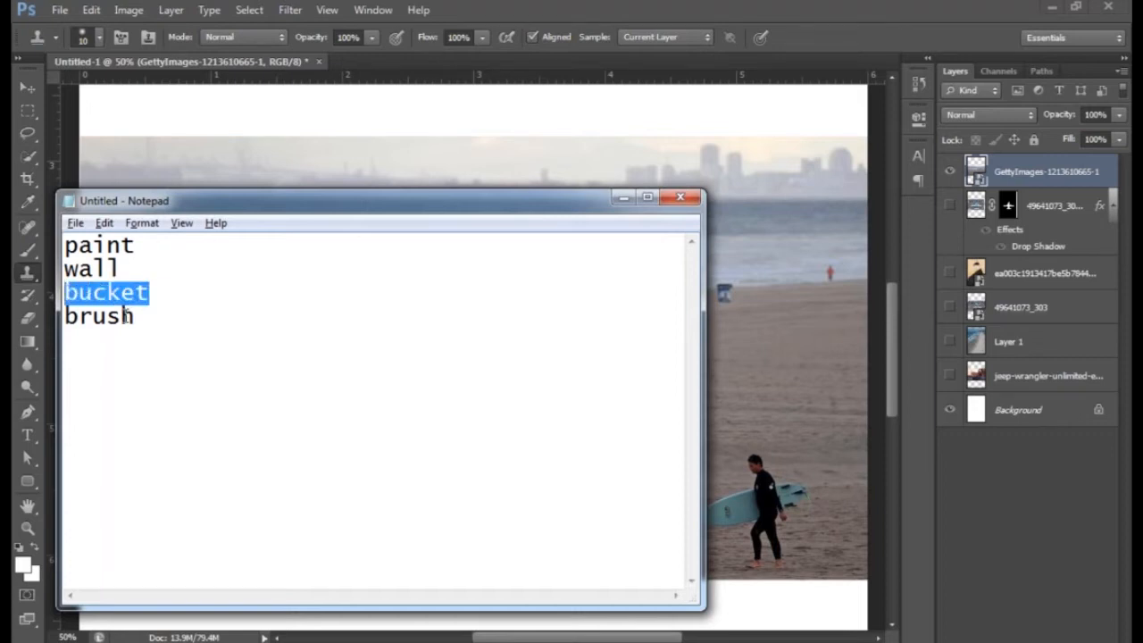
click(122, 268)
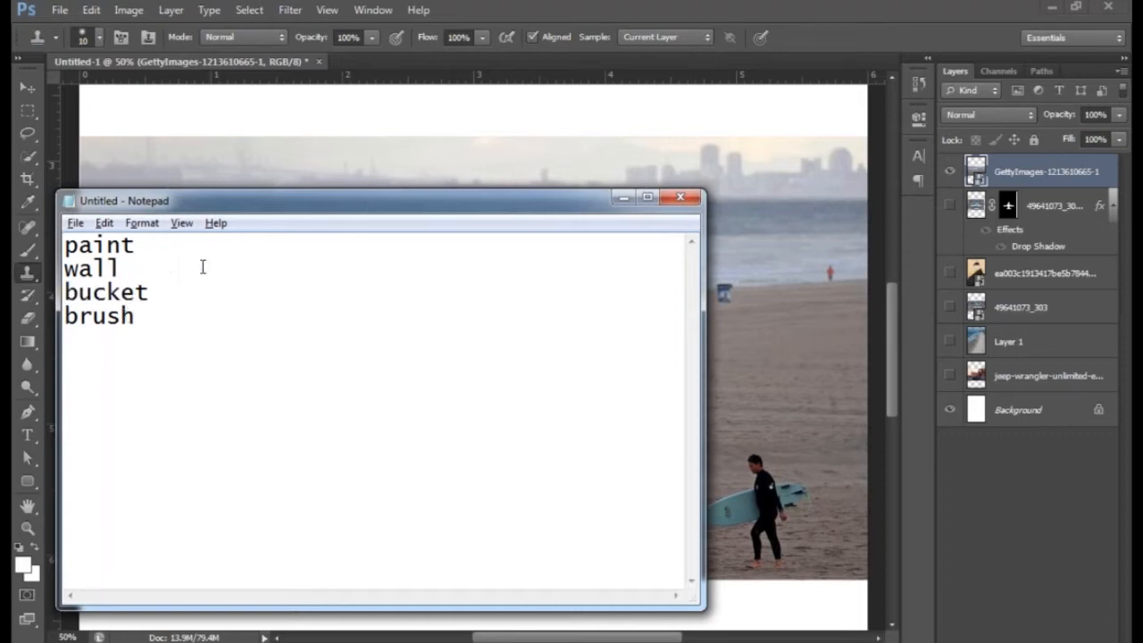
drag(122, 268, 61, 270)
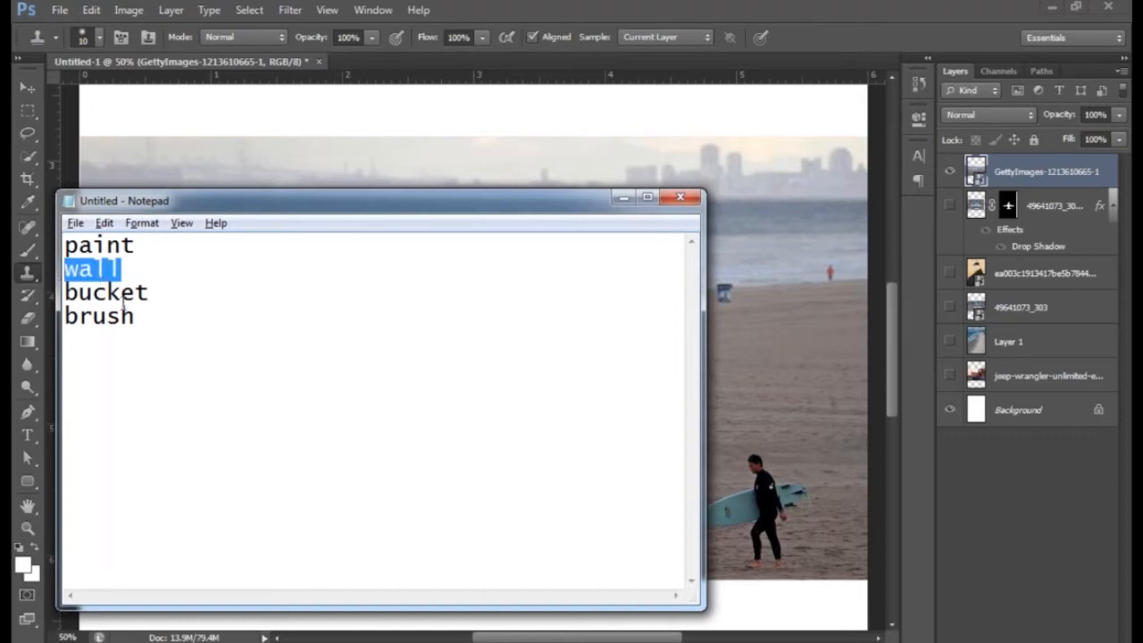
click(157, 315)
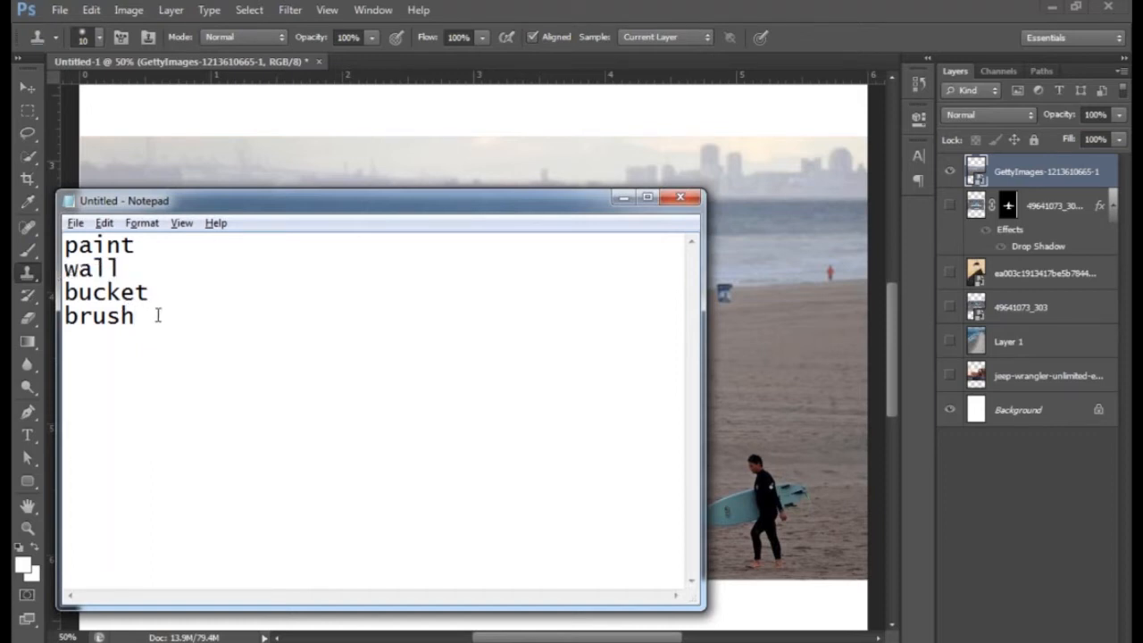
drag(157, 315, 61, 315)
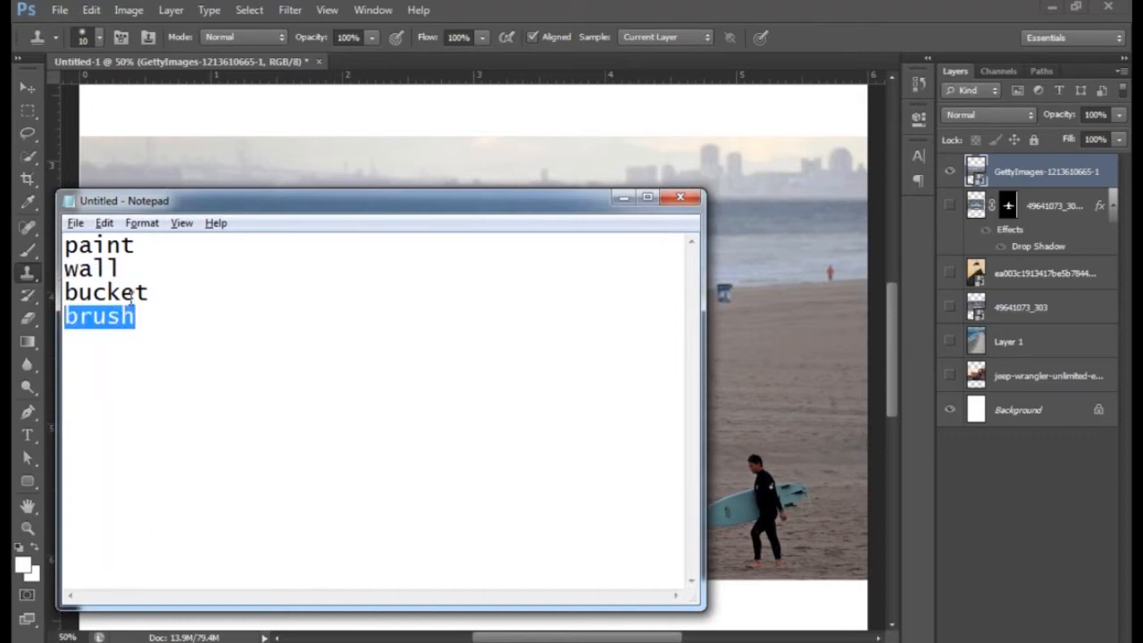
click(169, 292)
drag(169, 292, 56, 292)
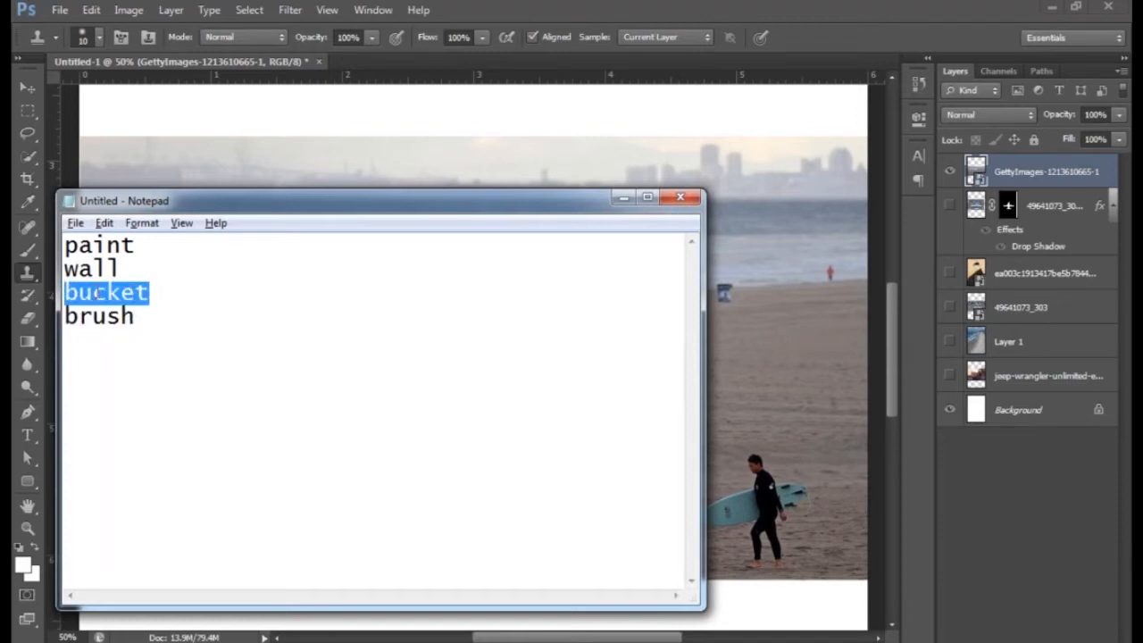
click(127, 267)
drag(127, 268, 63, 269)
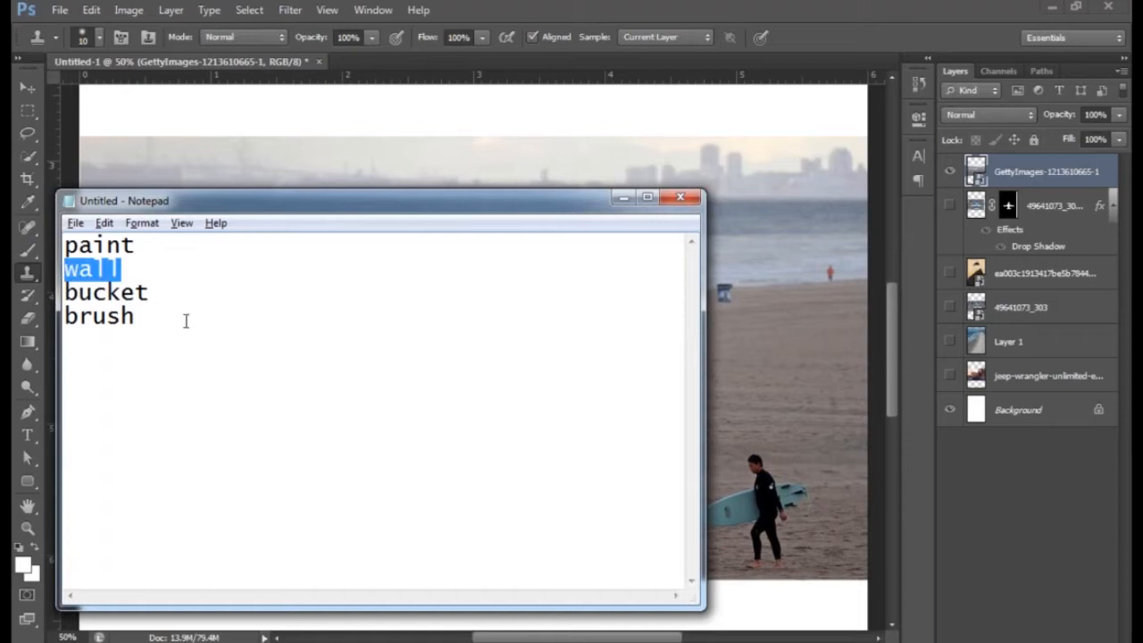
click(623, 198)
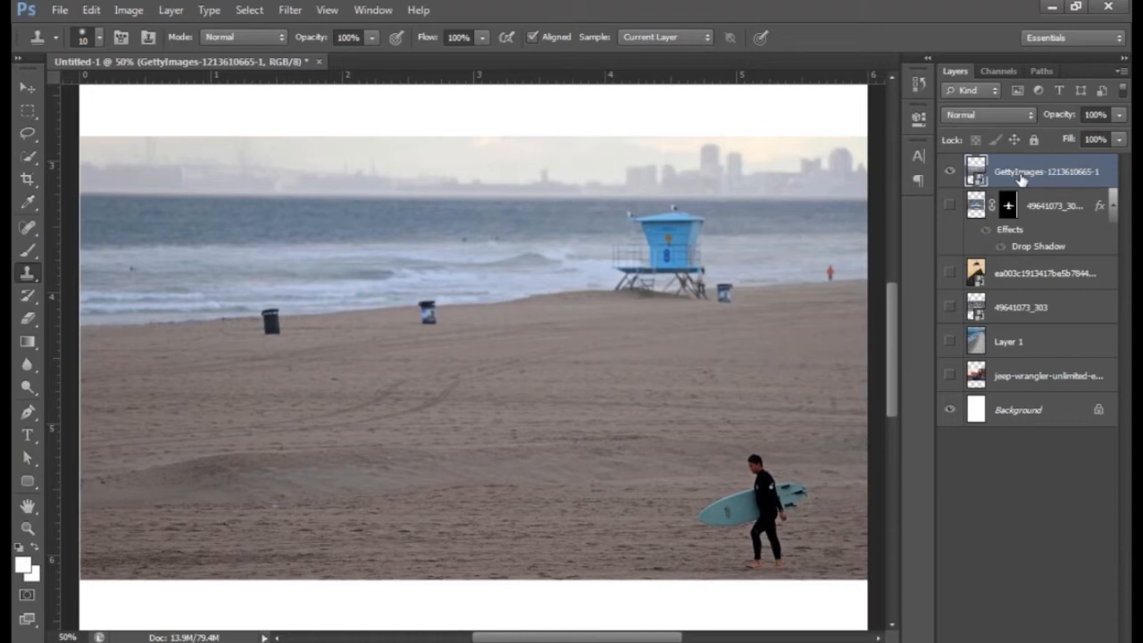
Try to paint on the beach sand with the Clone Stamp without defining a source point
click(495, 356)
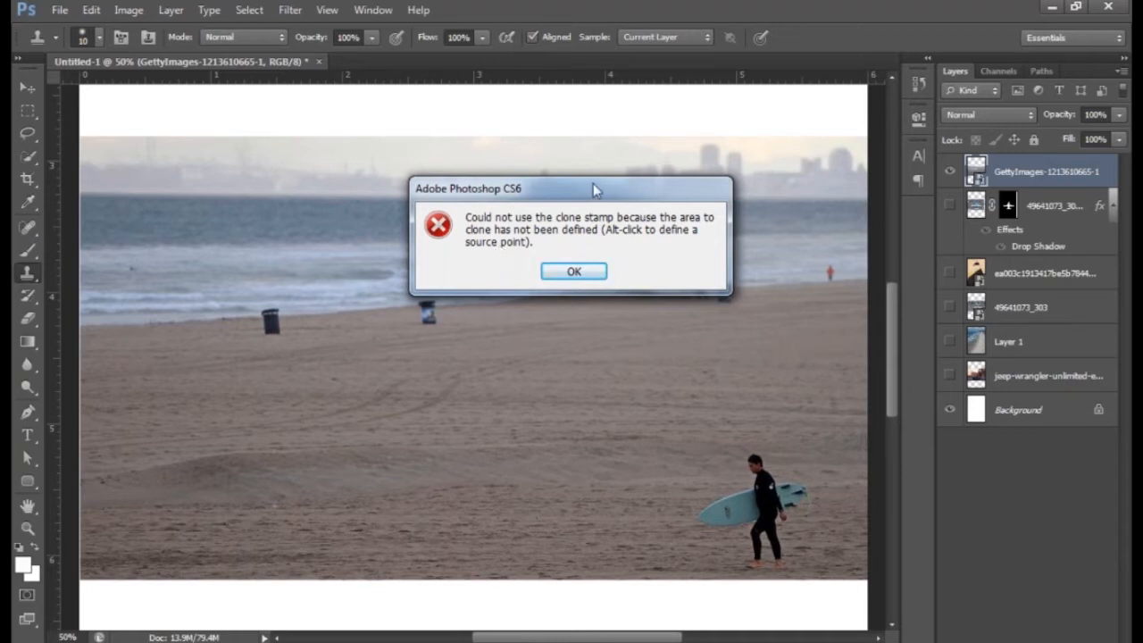
drag(581, 191, 426, 164)
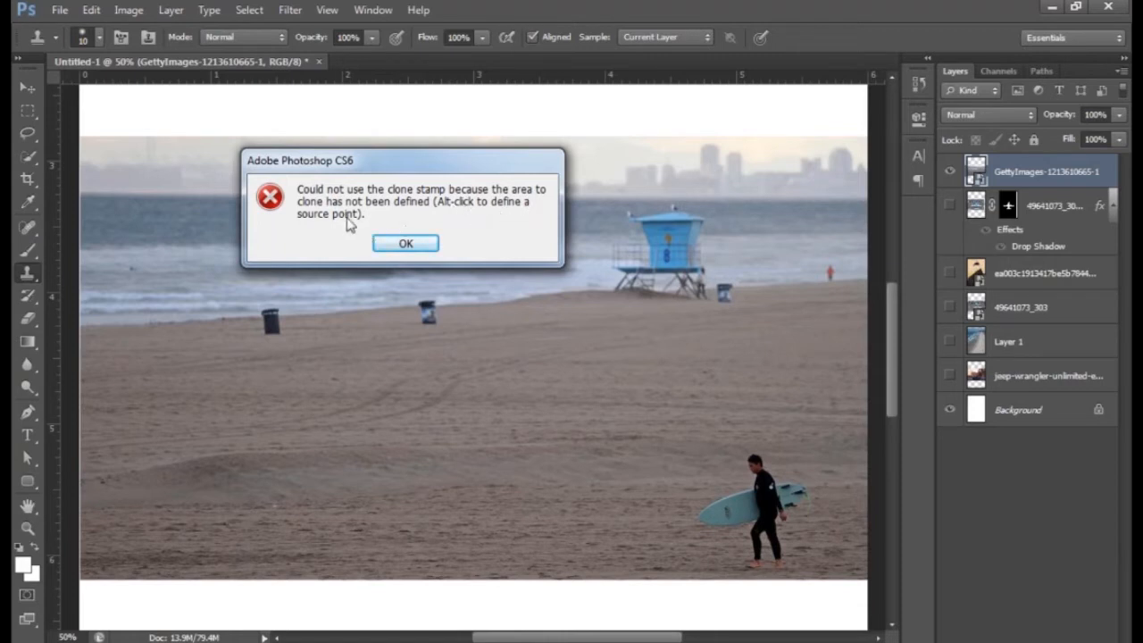
click(728, 14)
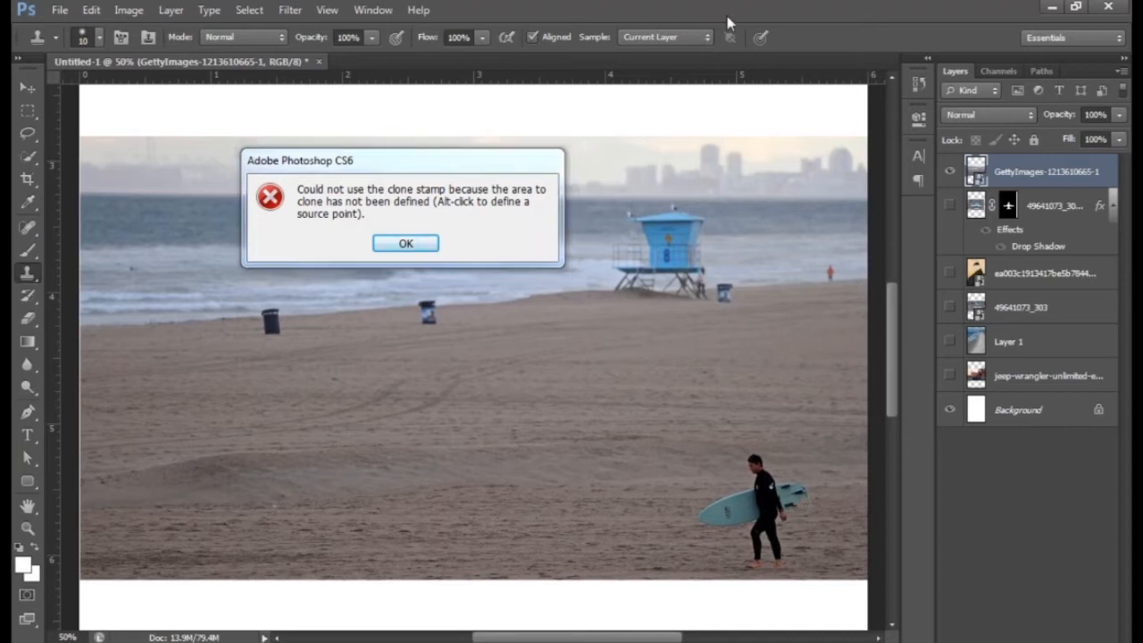
mouse_move(555, 168)
mouse_down()
mouse_move(259, 170)
mouse_move(305, 240)
mouse_move(578, 152)
mouse_move(477, 148)
mouse_up()
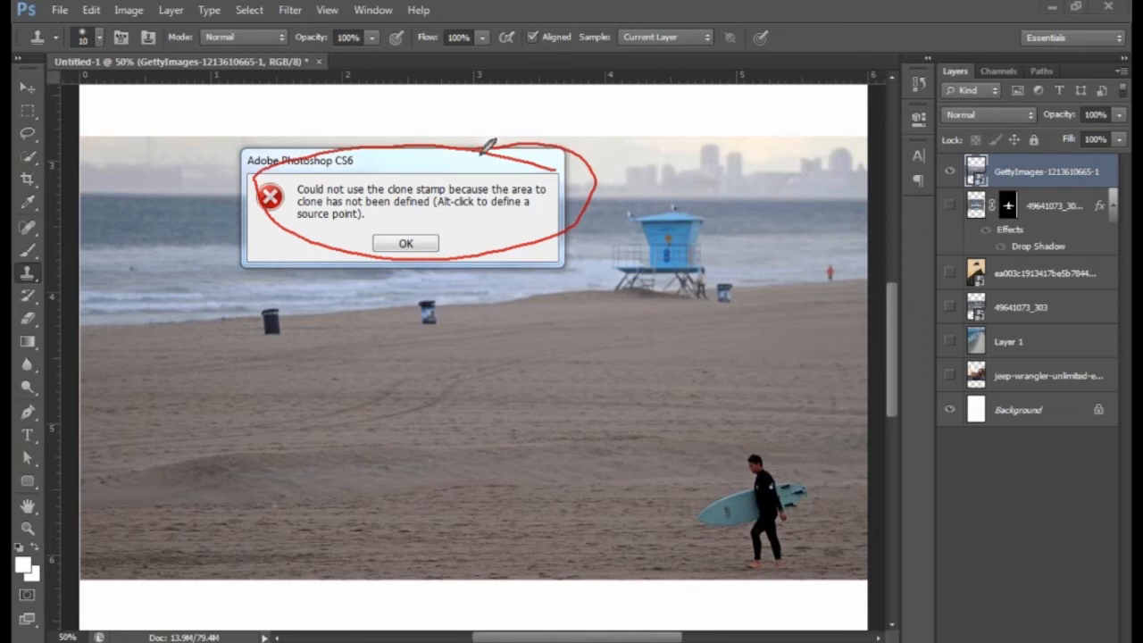
click(677, 284)
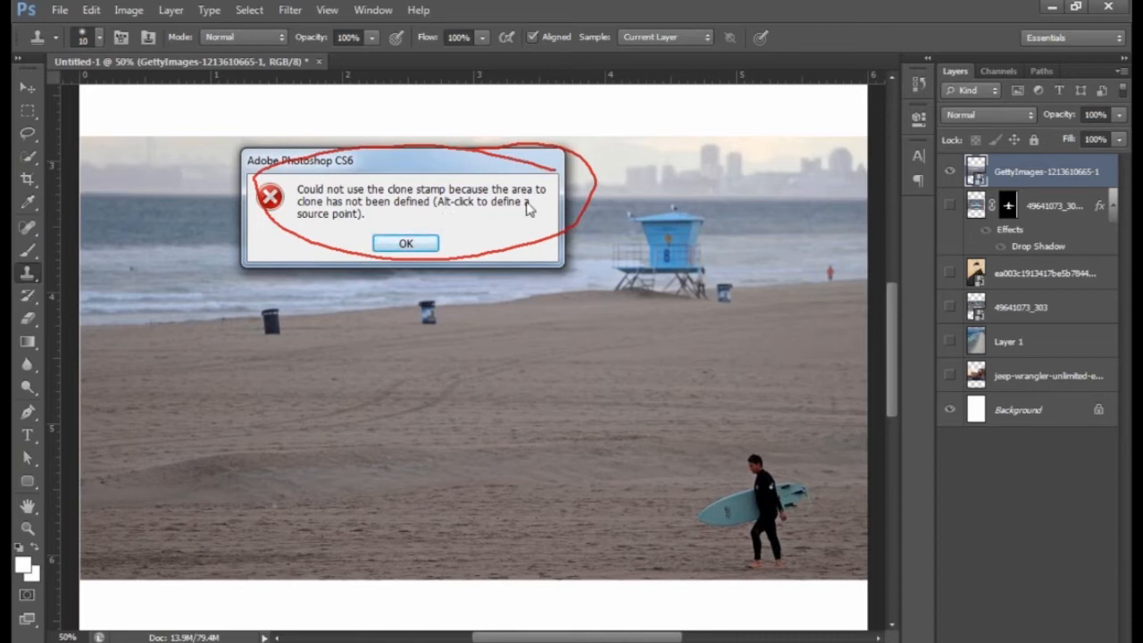
click(406, 243)
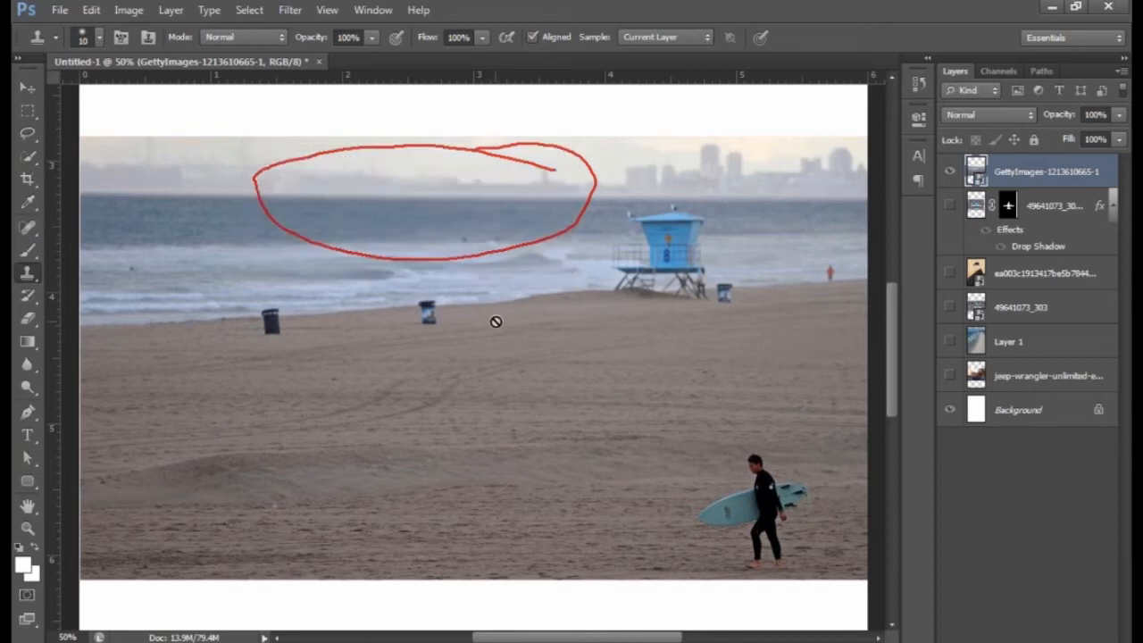
Rasterize the beach photo's smart object layer and set the Clone Stamp brush size to 70 px
click(496, 240)
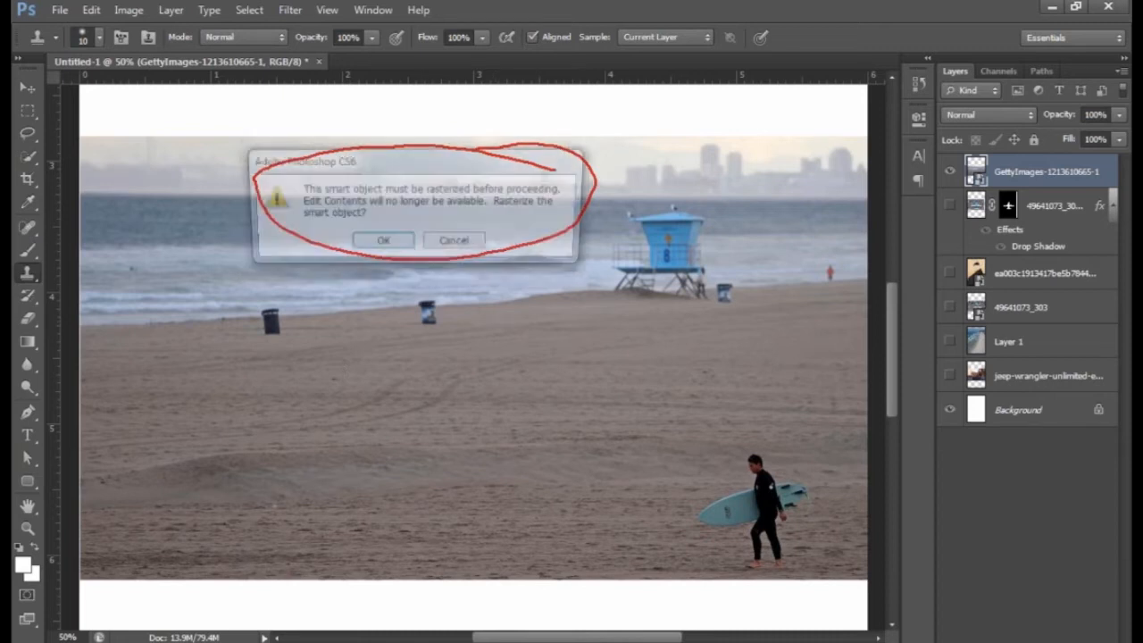
click(393, 245)
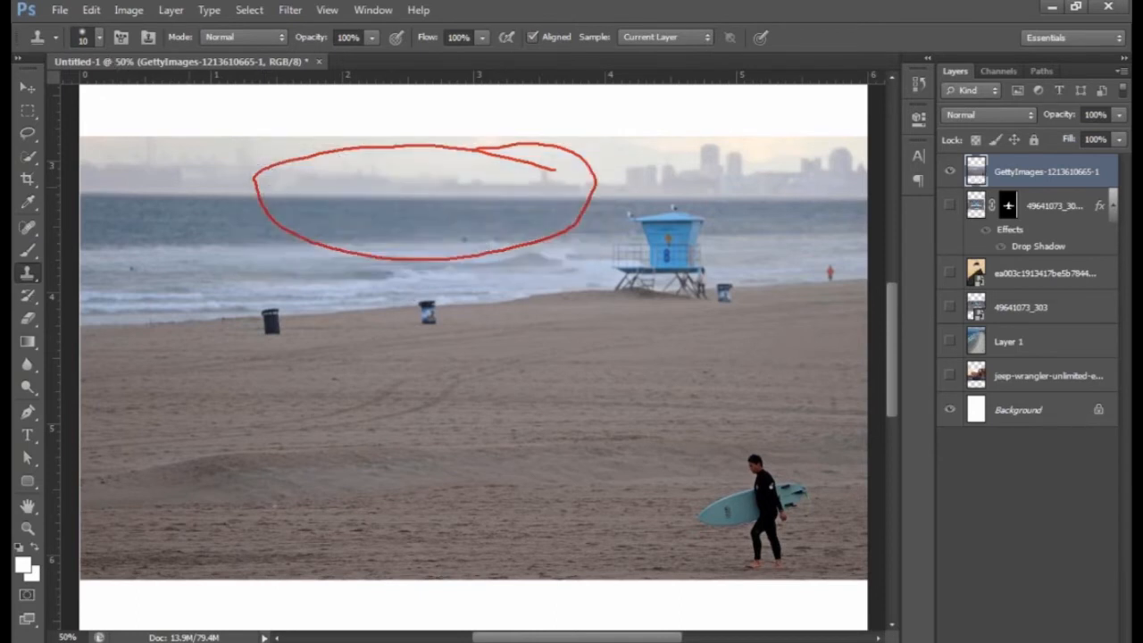
click(98, 37)
drag(48, 95, 77, 93)
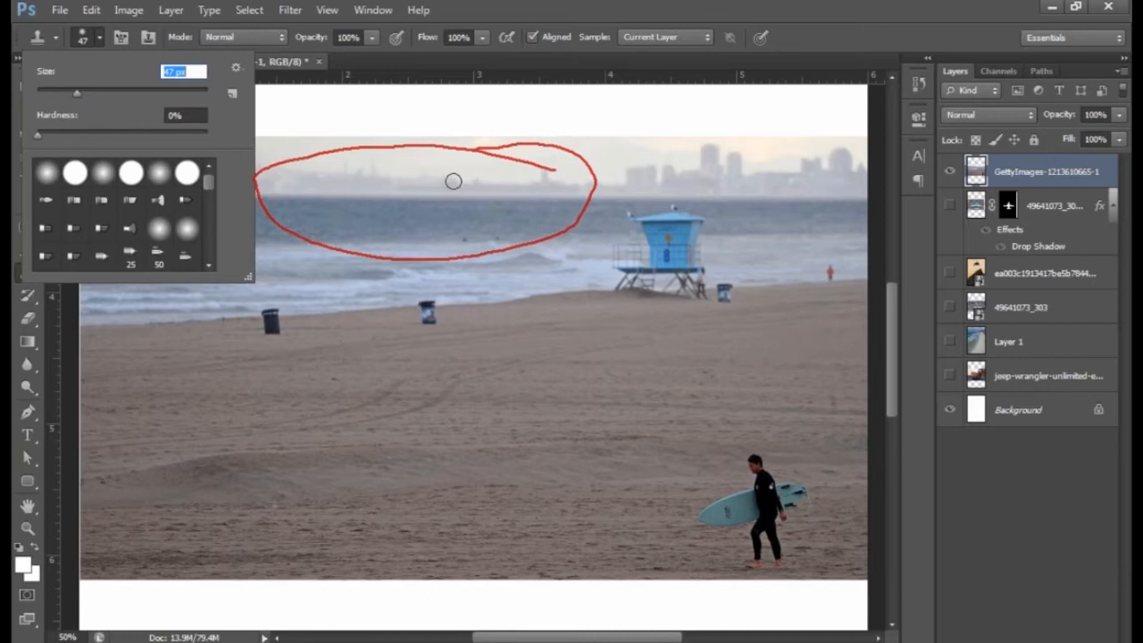
click(172, 92)
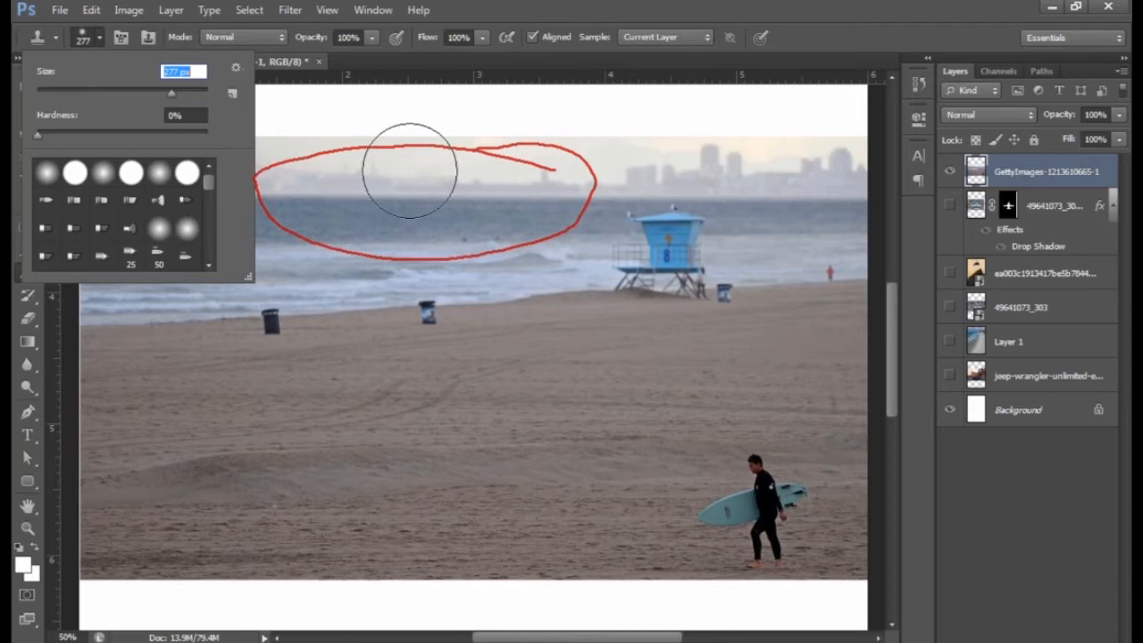
click(96, 93)
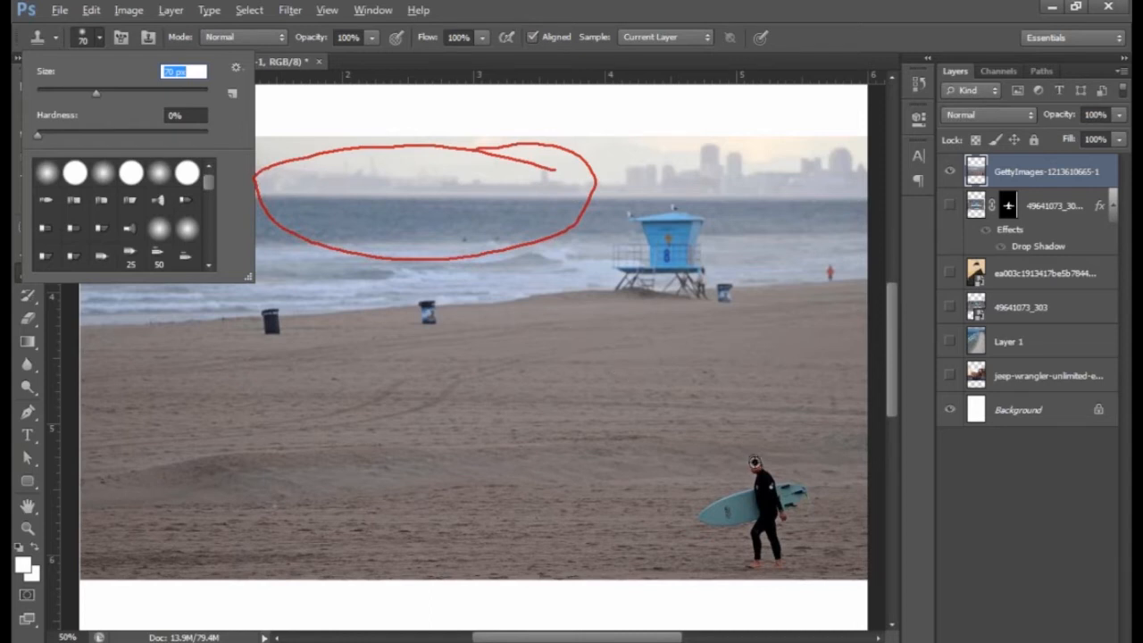
Try cloning the surfer's head and surrounding sand over the beach and water around the trash cans, and undo the strokes
alt+click(754, 462)
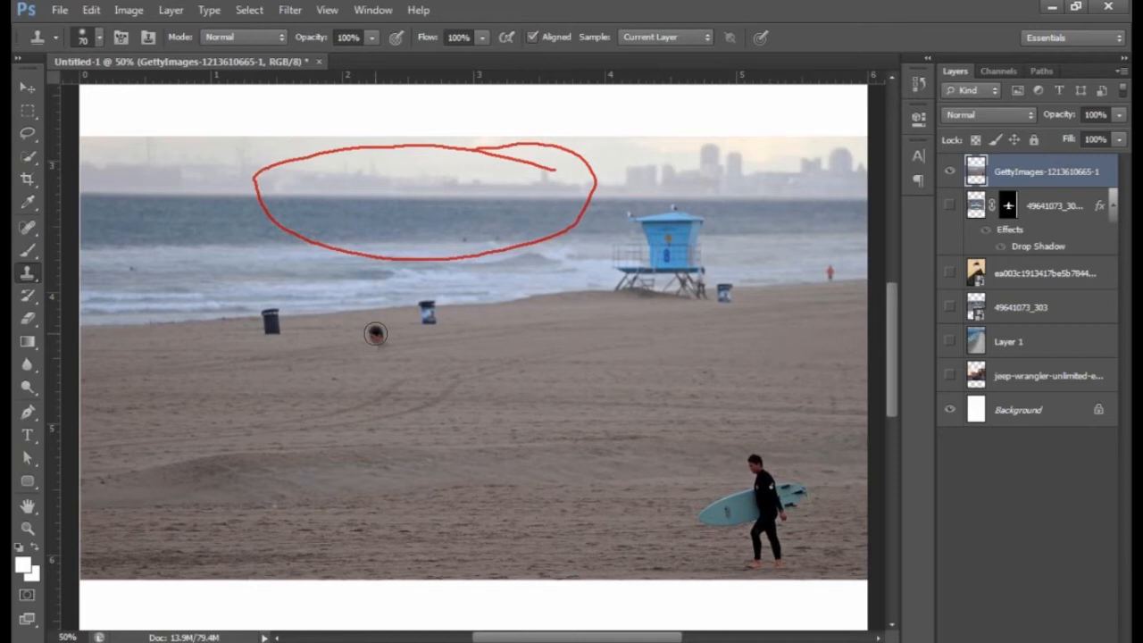
drag(375, 333, 395, 338)
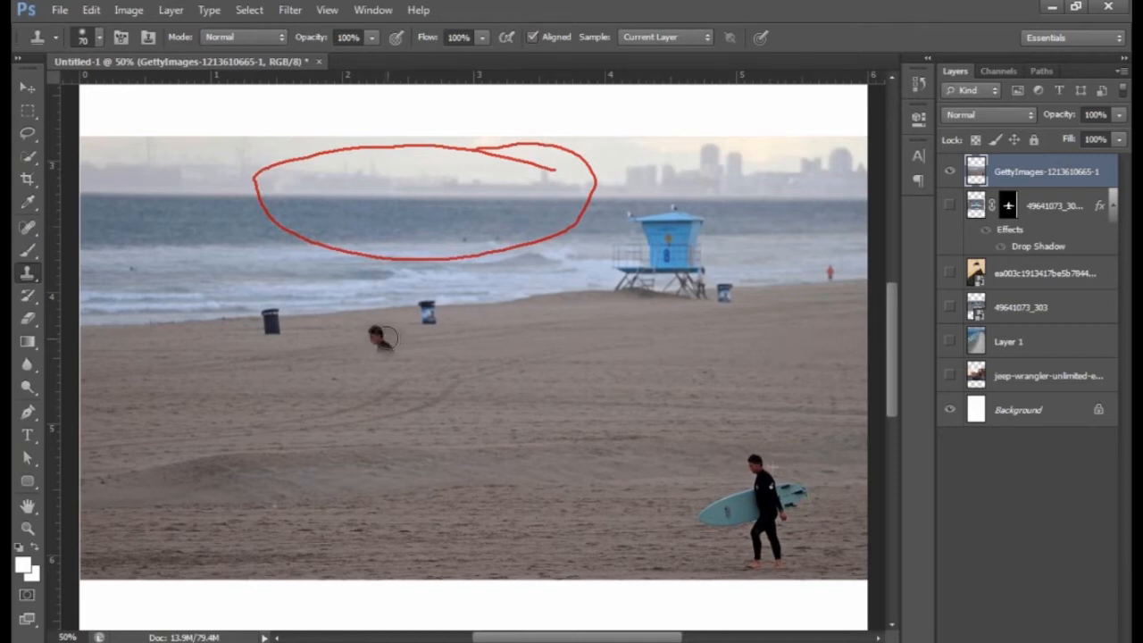
click(378, 332)
mouse_move(376, 333)
mouse_down()
mouse_move(338, 338)
mouse_move(349, 335)
mouse_up()
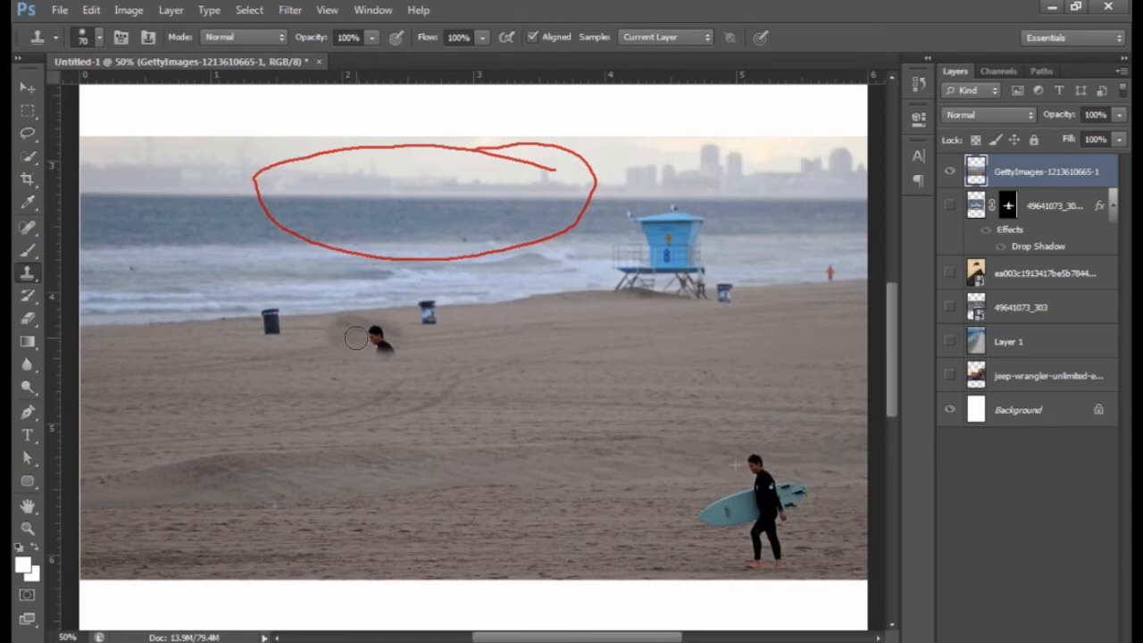
mouse_move(354, 337)
mouse_down()
mouse_move(264, 361)
mouse_move(341, 338)
mouse_move(355, 318)
mouse_move(339, 267)
mouse_move(303, 233)
mouse_move(224, 209)
mouse_move(166, 206)
mouse_move(304, 259)
mouse_move(223, 241)
mouse_move(186, 250)
mouse_move(311, 270)
mouse_move(327, 315)
mouse_move(247, 302)
mouse_move(278, 326)
mouse_move(319, 297)
mouse_move(289, 288)
mouse_move(212, 298)
mouse_move(283, 332)
mouse_move(286, 294)
mouse_move(171, 265)
mouse_move(225, 325)
mouse_move(186, 322)
mouse_move(151, 289)
mouse_move(131, 290)
mouse_move(187, 321)
mouse_move(152, 303)
mouse_move(181, 275)
mouse_move(91, 317)
mouse_move(87, 223)
mouse_move(181, 236)
mouse_move(104, 230)
mouse_move(89, 210)
mouse_move(217, 223)
mouse_move(110, 244)
mouse_move(421, 274)
mouse_move(360, 288)
mouse_move(415, 308)
mouse_move(382, 344)
mouse_move(434, 310)
mouse_move(422, 295)
mouse_move(464, 304)
mouse_move(469, 281)
mouse_move(330, 242)
mouse_move(305, 222)
mouse_move(398, 231)
mouse_move(372, 242)
mouse_move(445, 262)
mouse_up()
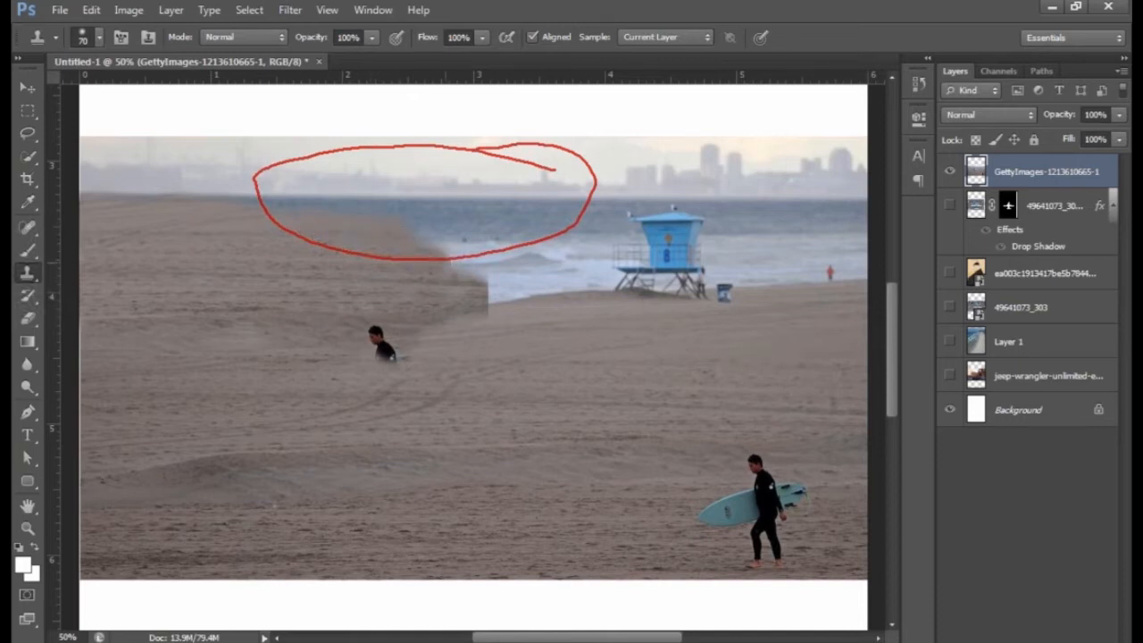
key(ctrl+z)
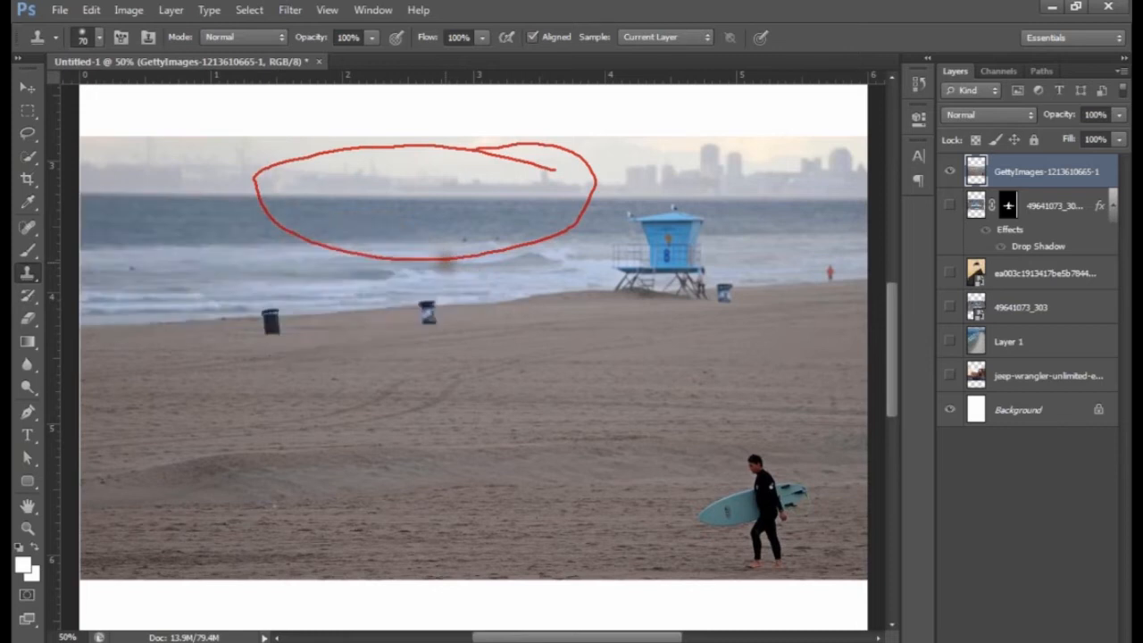
Clone the middle trash can near the shoreline onto the open sand to its right
alt+click(428, 313)
click(578, 335)
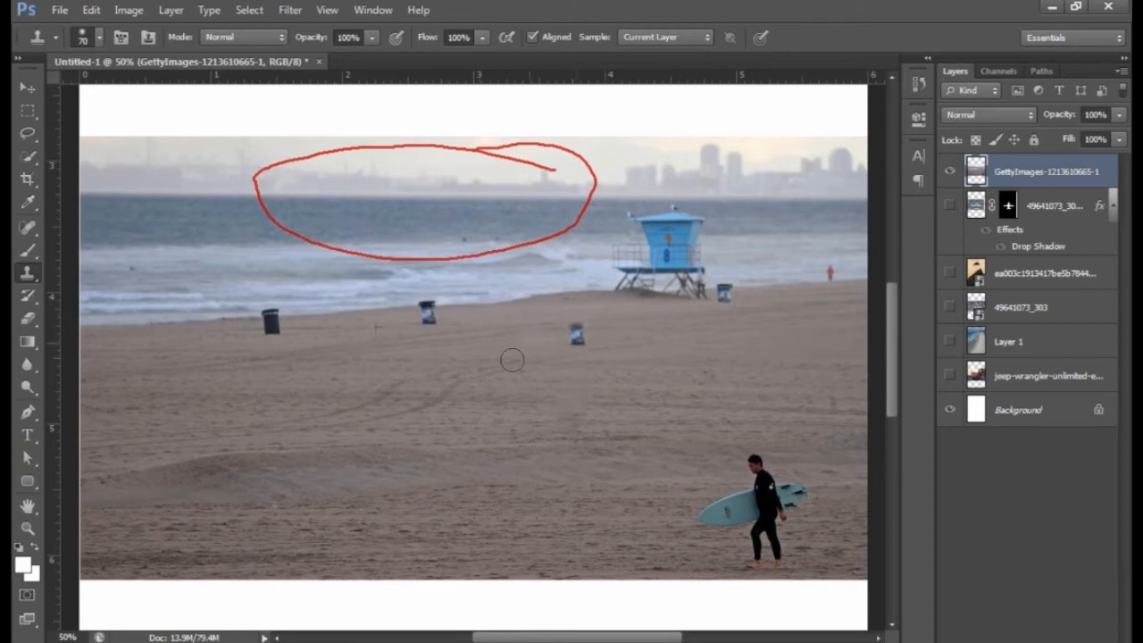
mouse_move(509, 324)
mouse_down()
mouse_move(534, 242)
mouse_move(559, 239)
mouse_move(573, 308)
mouse_move(543, 261)
mouse_move(596, 268)
mouse_move(639, 223)
mouse_move(623, 282)
mouse_move(673, 250)
mouse_move(678, 220)
mouse_move(667, 285)
mouse_move(667, 216)
mouse_move(625, 279)
mouse_move(588, 294)
mouse_move(507, 296)
mouse_move(451, 316)
mouse_move(442, 344)
mouse_move(433, 302)
mouse_move(395, 400)
mouse_move(369, 337)
mouse_move(404, 301)
mouse_move(316, 339)
mouse_move(282, 295)
mouse_move(257, 298)
mouse_move(256, 310)
mouse_move(335, 363)
mouse_up()
Try cloning single dabs below the surfer's feet and sand over the surfer's legs, and undo them
key(ctrl+plus)
key(ctrl+plus)
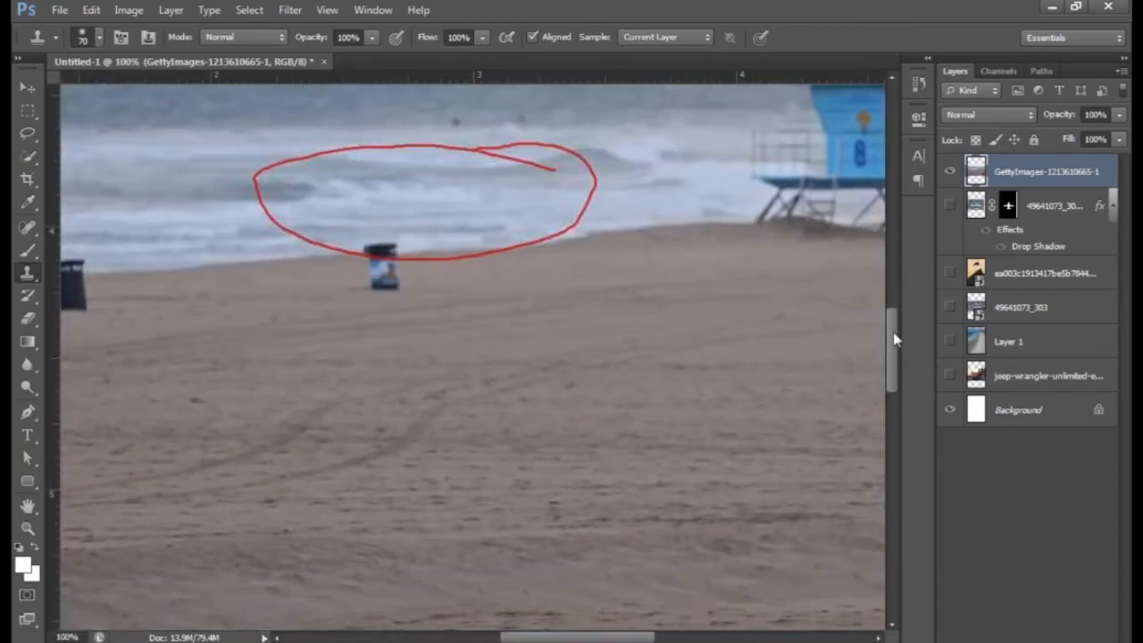
drag(897, 339, 897, 405)
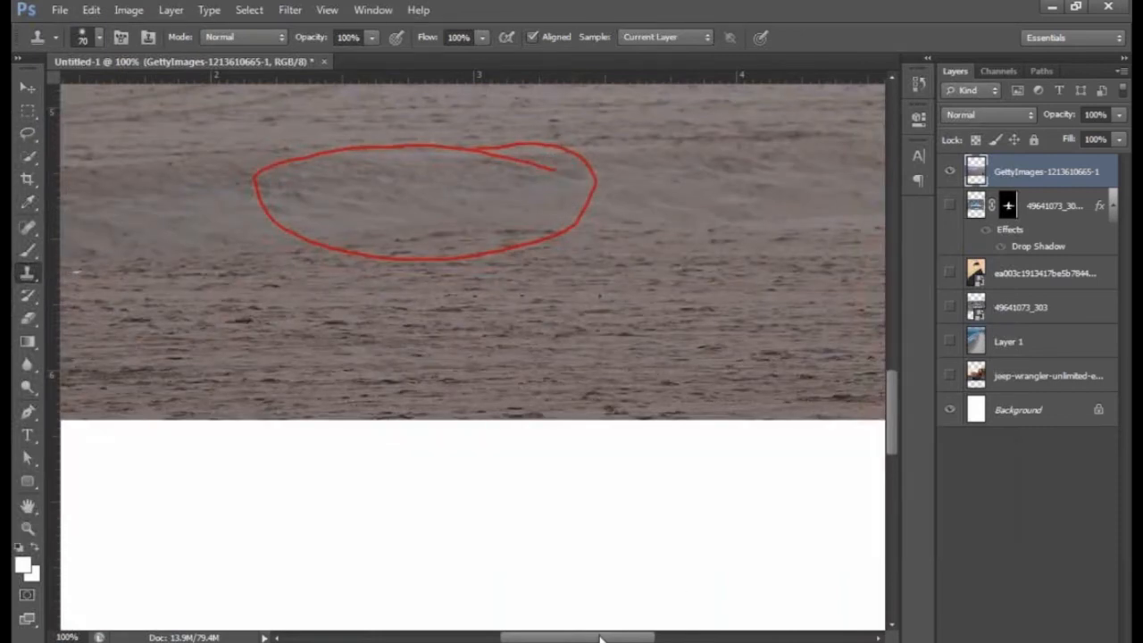
drag(616, 639, 707, 639)
click(595, 433)
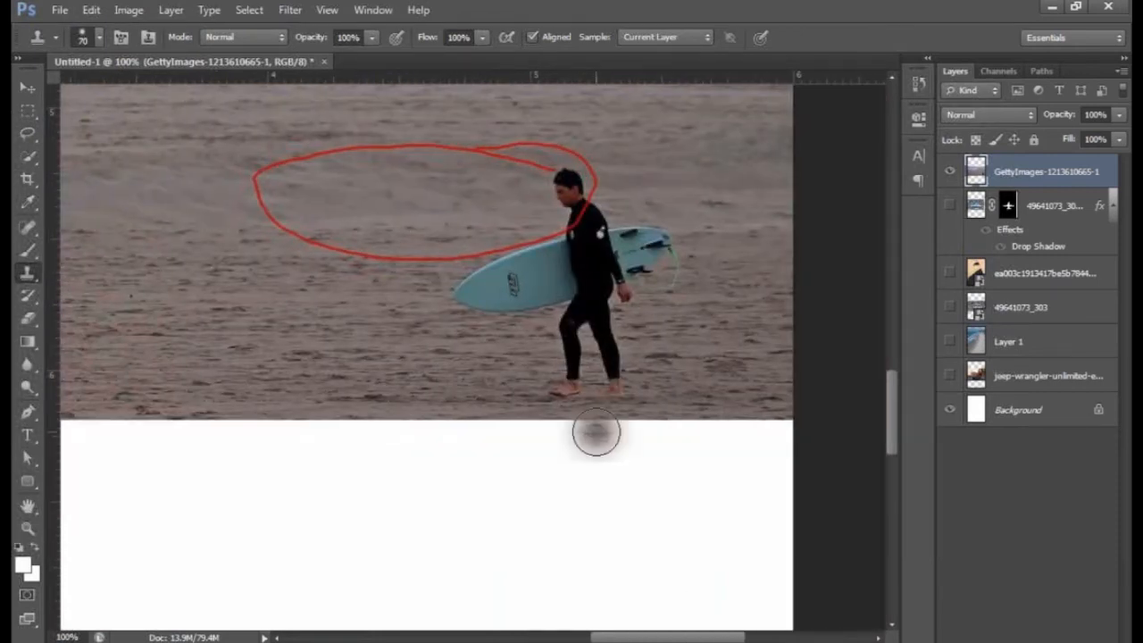
key(ctrl+z)
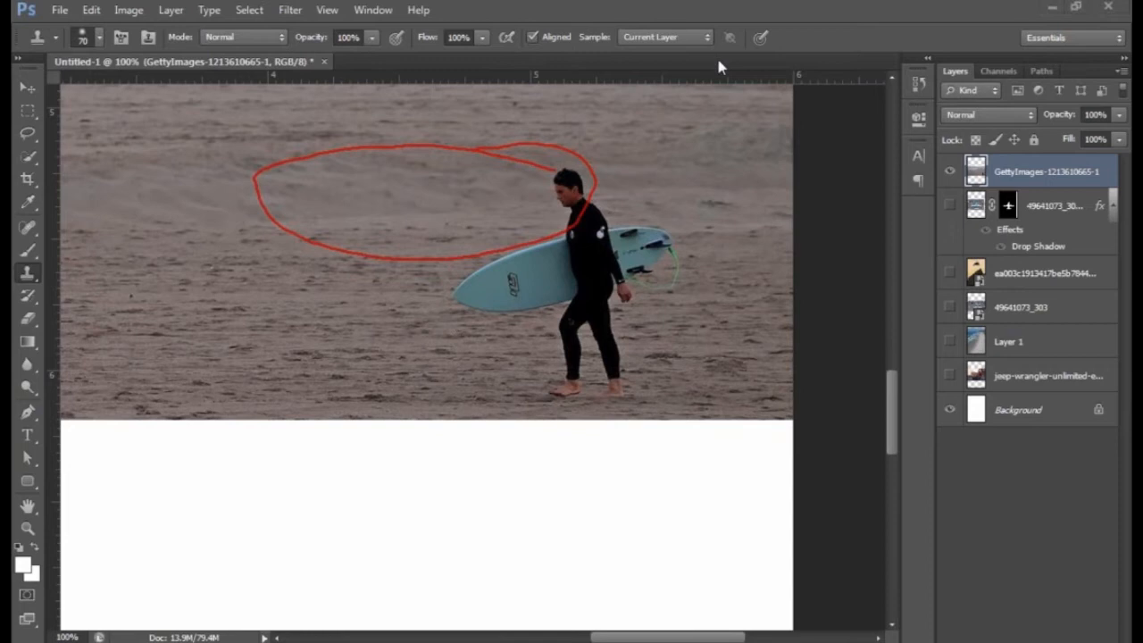
alt+click(292, 322)
click(554, 331)
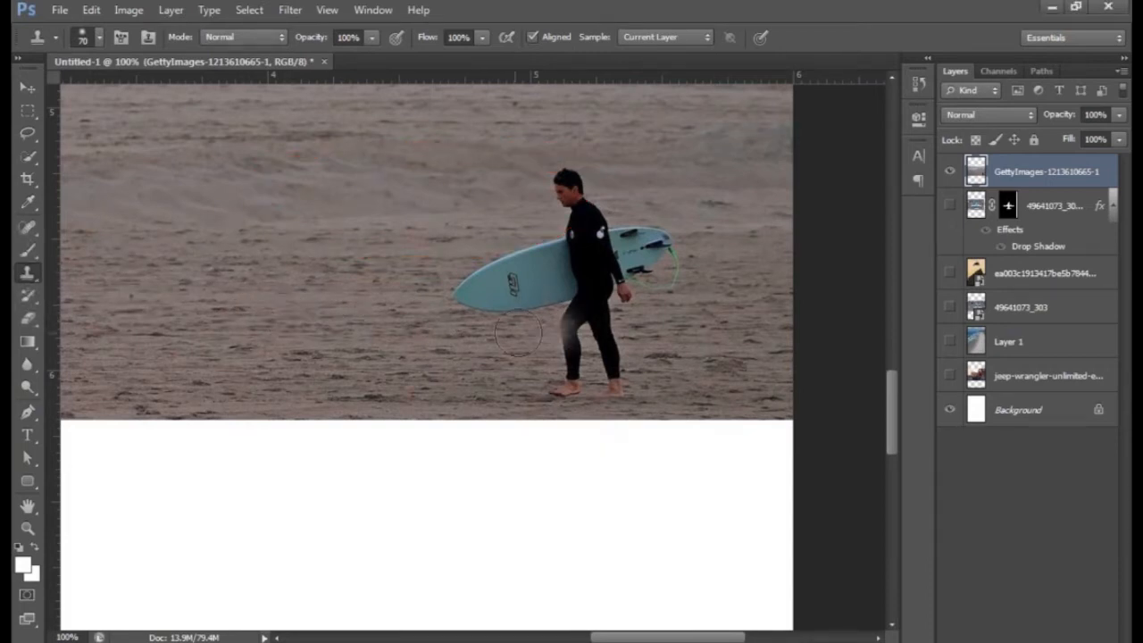
key(ctrl+z)
drag(572, 299, 616, 319)
key(ctrl+z)
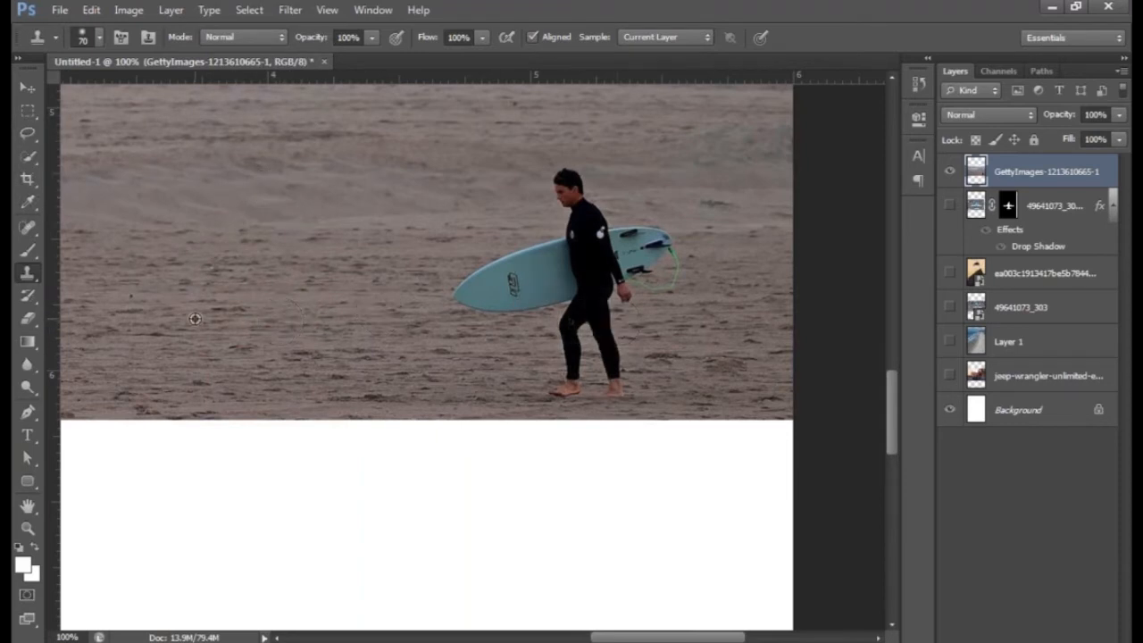
Remove the surfer and surfboard by cloning the sand beside them over the board, body and head
mouse_move(453, 316)
mouse_down()
mouse_move(569, 318)
mouse_move(583, 304)
mouse_move(575, 282)
mouse_move(485, 277)
mouse_move(449, 294)
mouse_move(559, 310)
mouse_move(612, 369)
mouse_move(603, 383)
mouse_move(568, 338)
mouse_move(574, 376)
mouse_move(558, 389)
mouse_move(562, 350)
mouse_move(610, 345)
mouse_move(622, 280)
mouse_move(509, 260)
mouse_move(667, 242)
mouse_move(674, 270)
mouse_move(629, 280)
mouse_up()
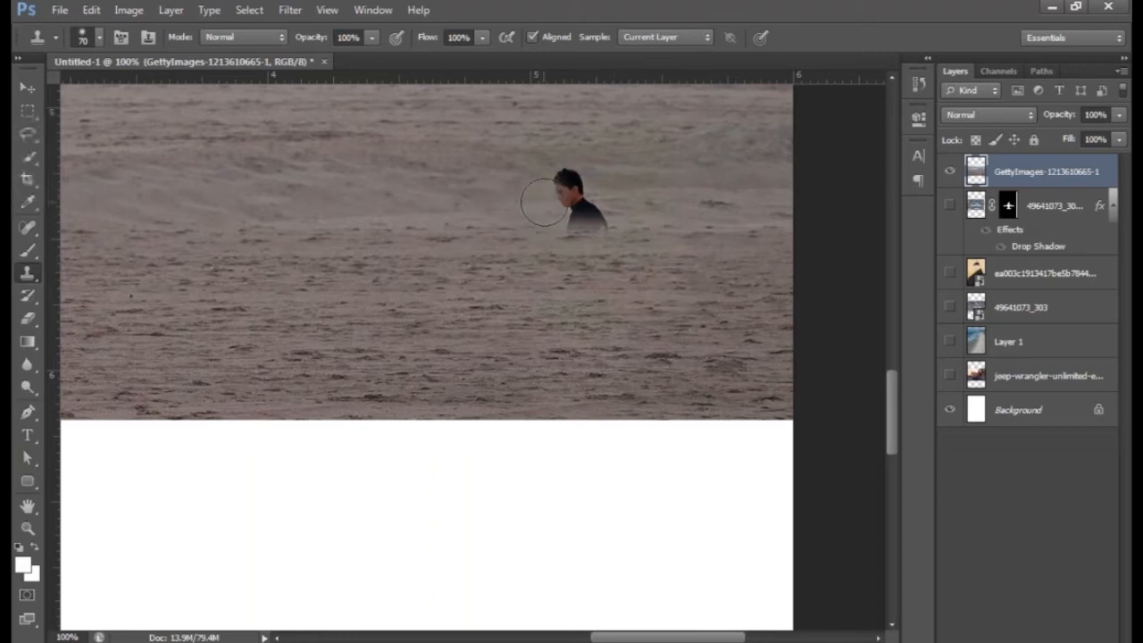
mouse_move(547, 206)
mouse_down()
mouse_move(575, 174)
mouse_move(572, 188)
mouse_move(603, 235)
mouse_move(583, 229)
mouse_move(572, 242)
mouse_move(644, 294)
mouse_up()
key(ctrl+minus)
key(ctrl+minus)
key(ctrl+minus)
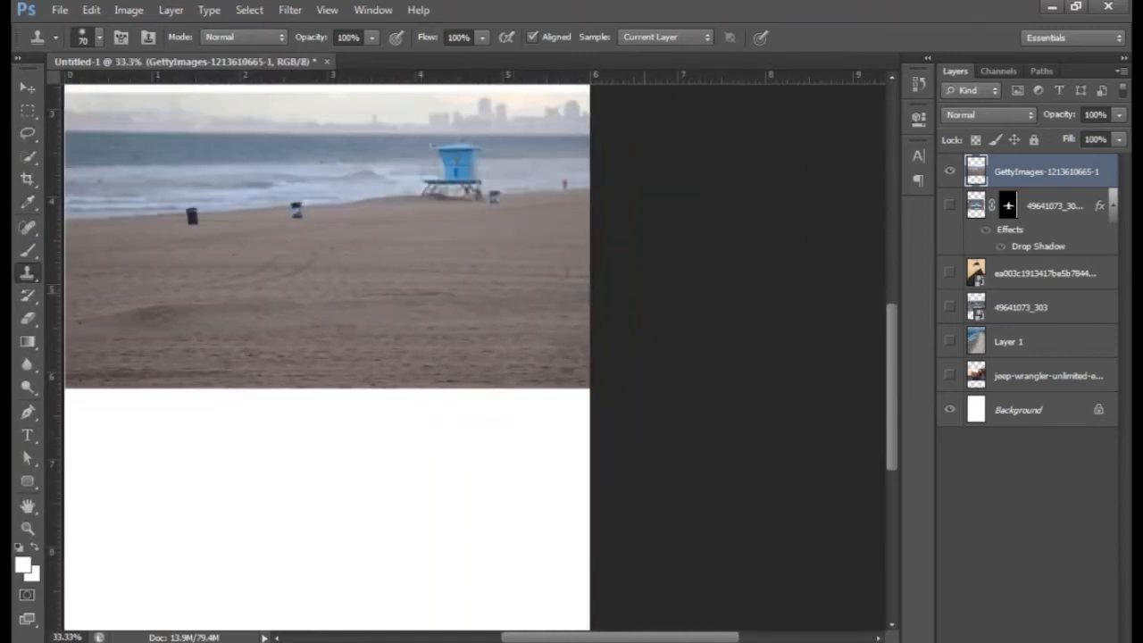
Try cloning over the leftmost trash can at the shoreline, and undo the strokes
key(ctrl+plus)
key(ctrl+plus)
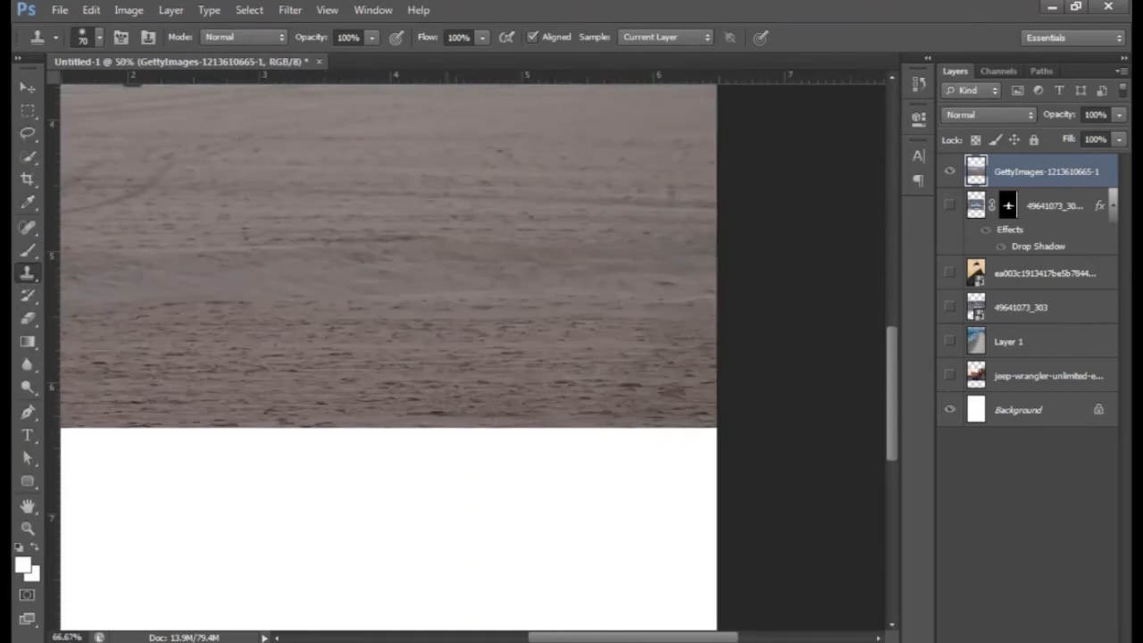
drag(722, 639, 614, 639)
drag(895, 438, 892, 370)
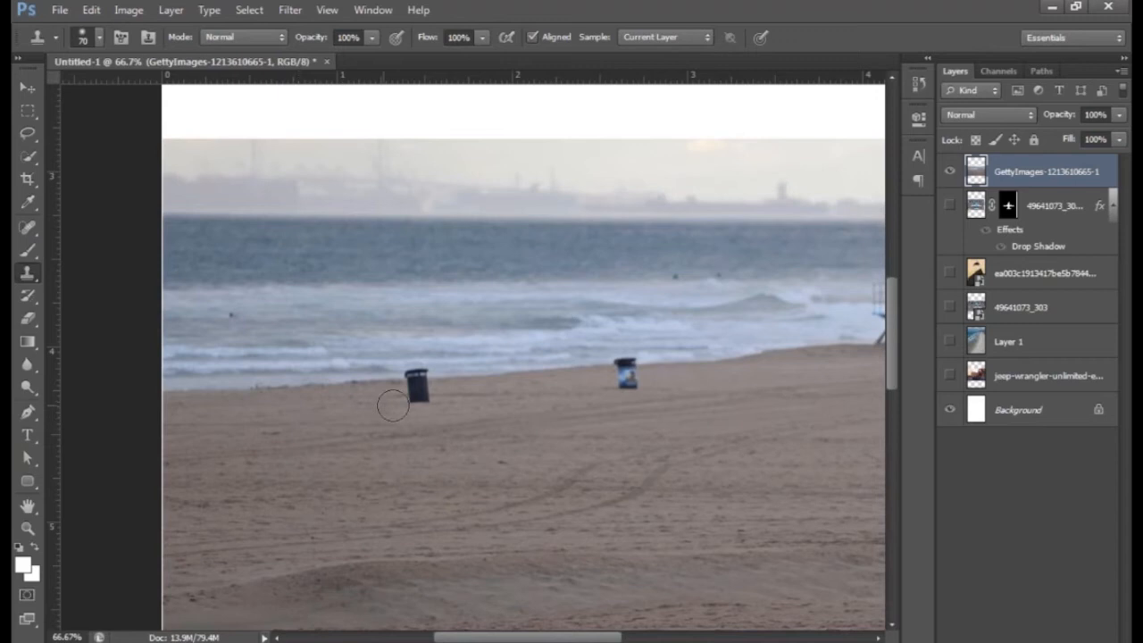
mouse_move(403, 403)
mouse_down()
mouse_move(424, 400)
mouse_move(410, 370)
mouse_move(427, 396)
mouse_up()
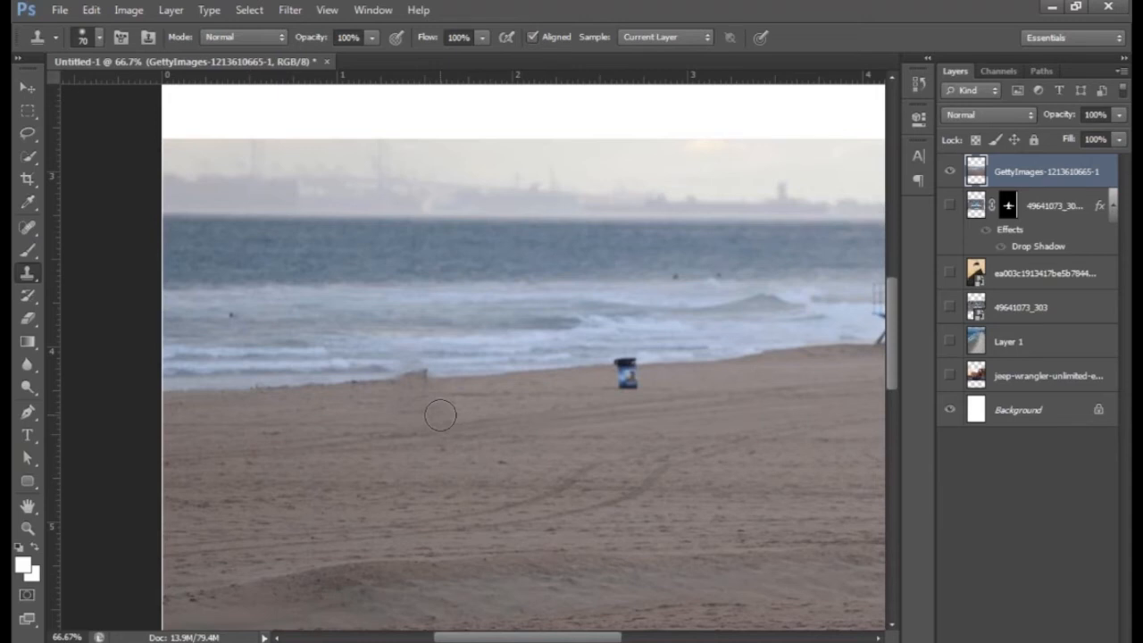
mouse_move(351, 390)
mouse_down()
mouse_move(331, 383)
mouse_move(443, 374)
mouse_up()
key(ctrl+z)
key(ctrl+alt+z)
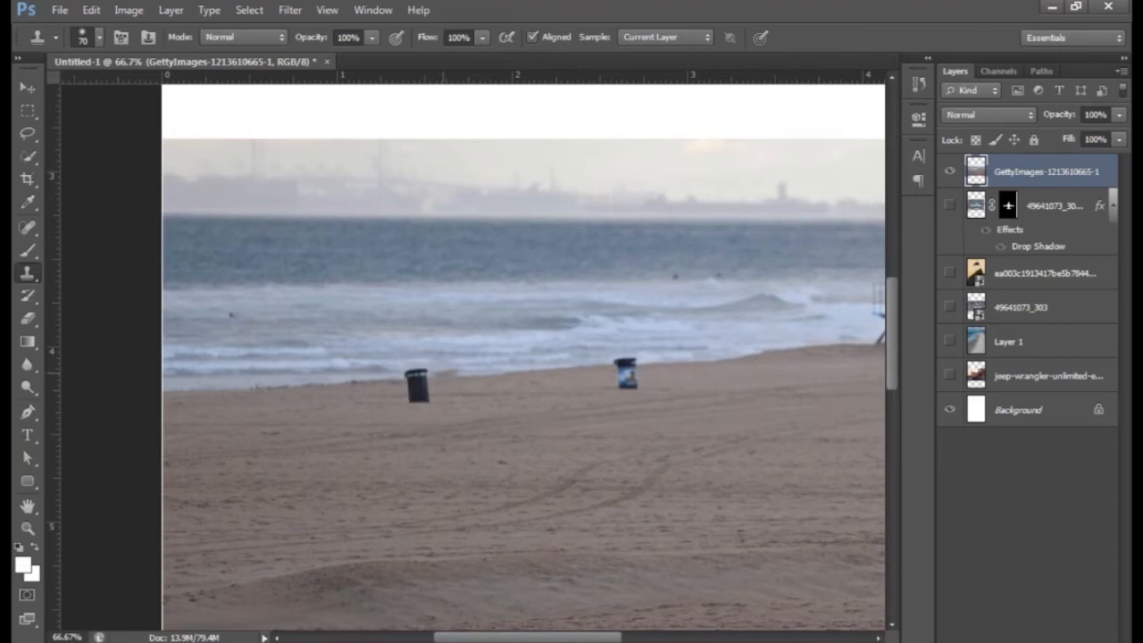
key(ctrl+alt+z)
Remove the left and middle trash cans by cloning the adjacent shoreline over them
alt+click(336, 382)
mouse_move(384, 378)
mouse_down()
mouse_move(428, 378)
mouse_move(419, 374)
mouse_move(422, 417)
mouse_move(439, 398)
mouse_move(392, 406)
mouse_up()
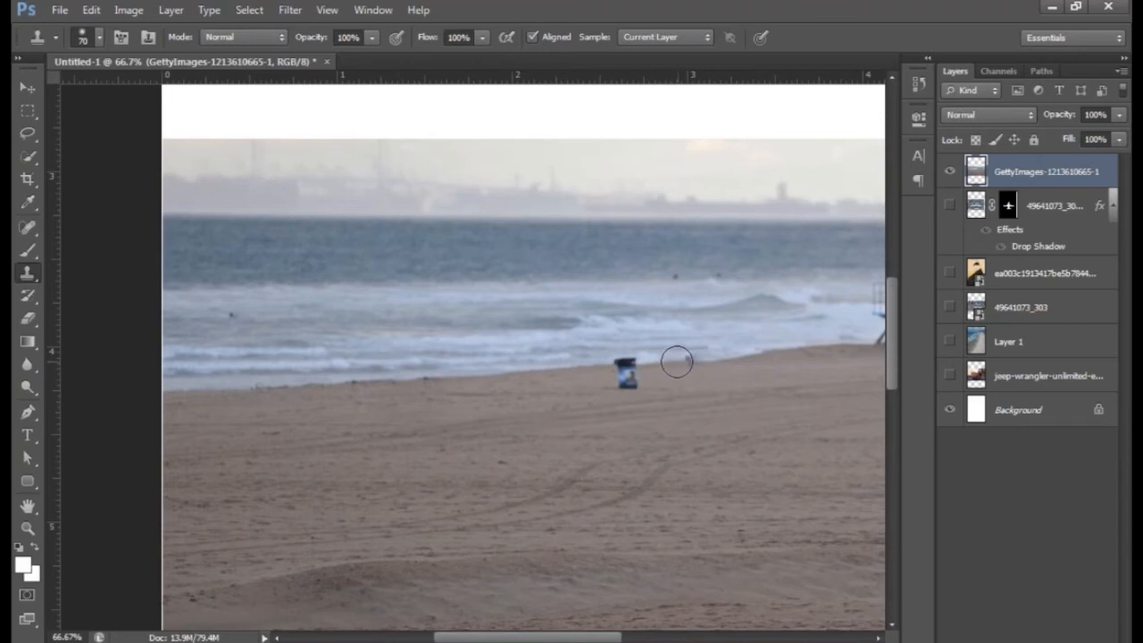
alt+click(672, 363)
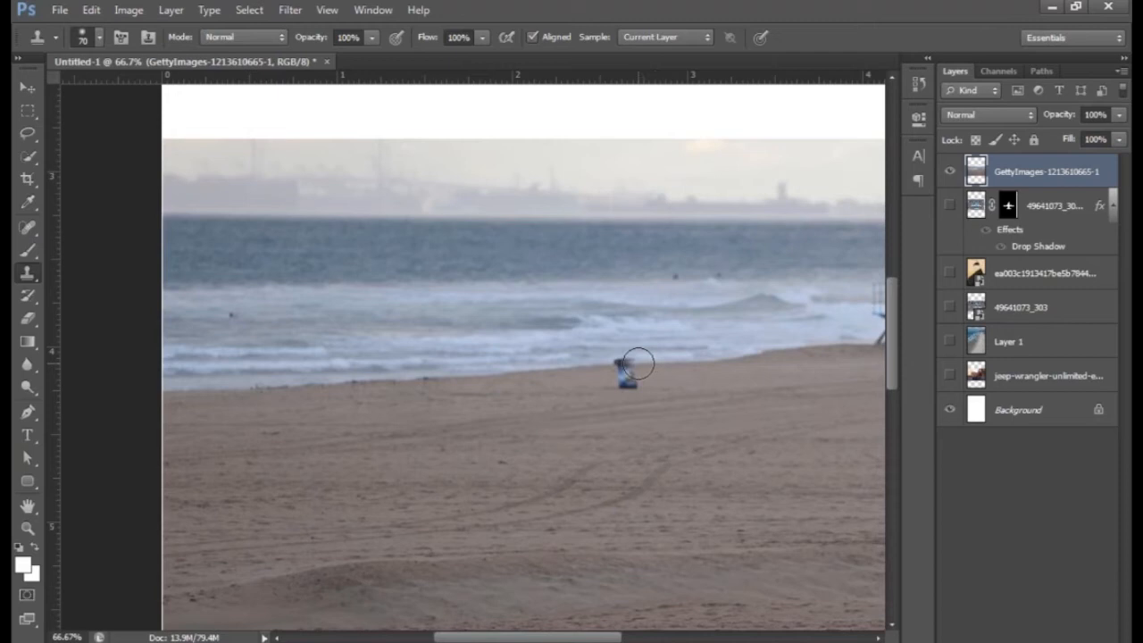
drag(620, 365, 645, 407)
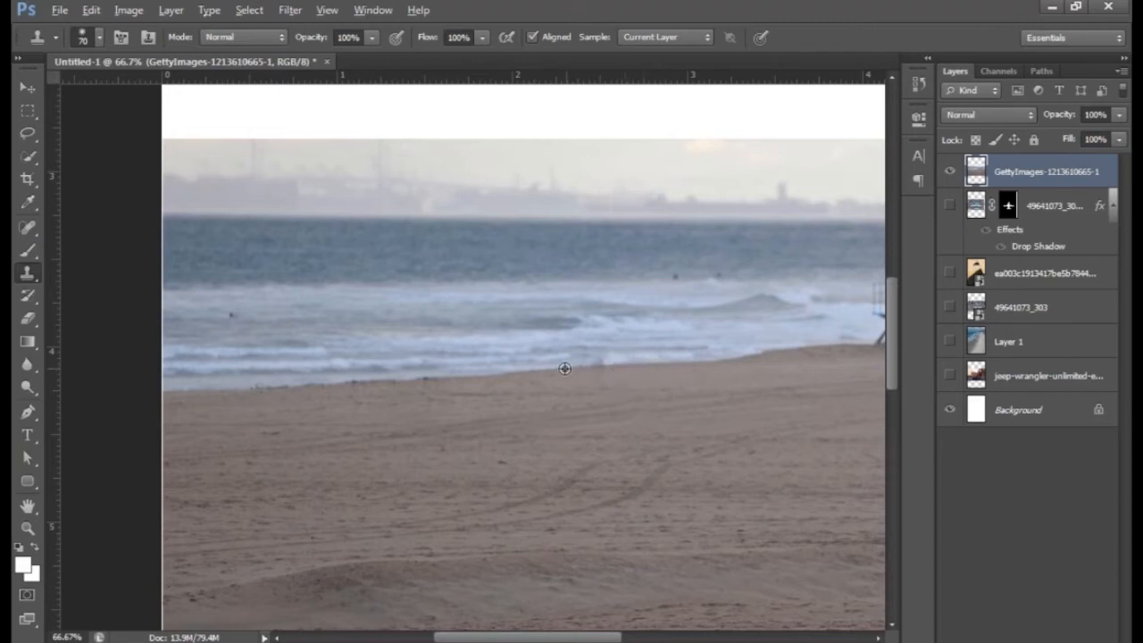
drag(597, 365, 611, 405)
Remove the roof and upper walls of the lifeguard tower by cloning the surrounding sea over them
drag(576, 639, 672, 639)
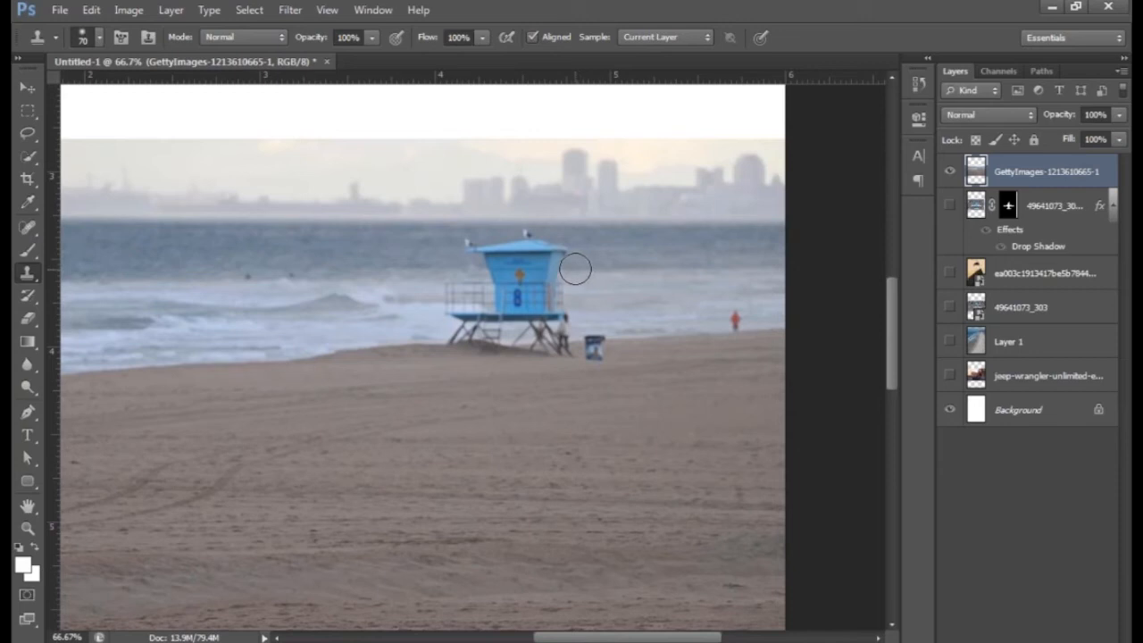
mouse_move(575, 269)
mouse_down()
mouse_move(549, 273)
mouse_move(528, 239)
mouse_move(509, 239)
mouse_move(508, 250)
mouse_move(555, 264)
mouse_up()
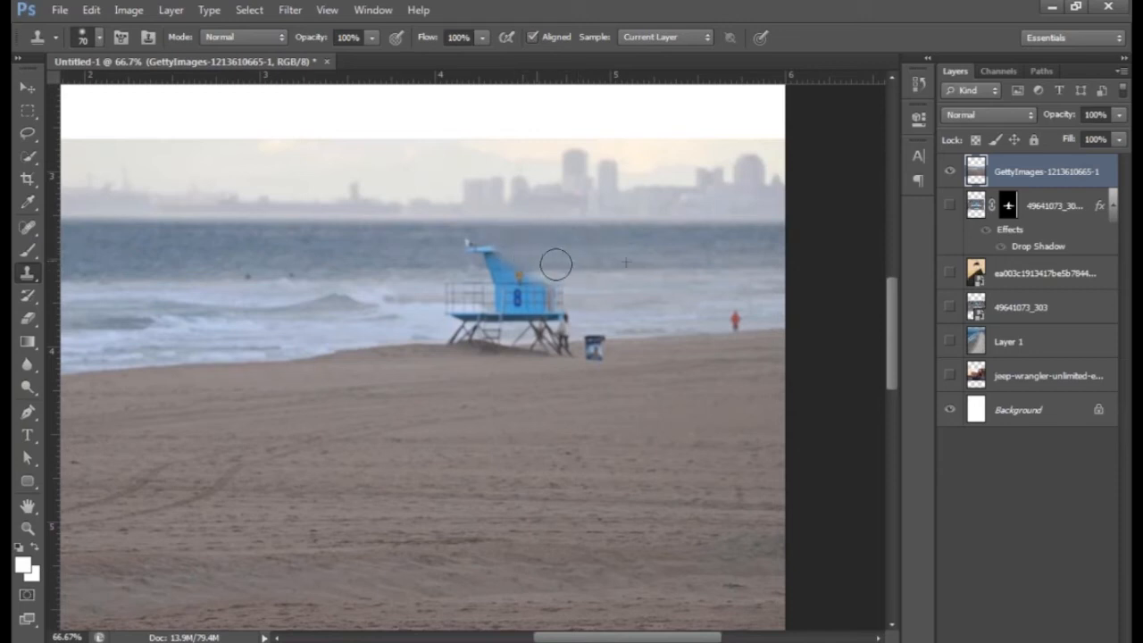
alt+click(375, 268)
click(481, 267)
mouse_move(482, 268)
mouse_down()
mouse_move(507, 267)
mouse_move(485, 242)
mouse_move(498, 268)
mouse_move(531, 280)
mouse_up()
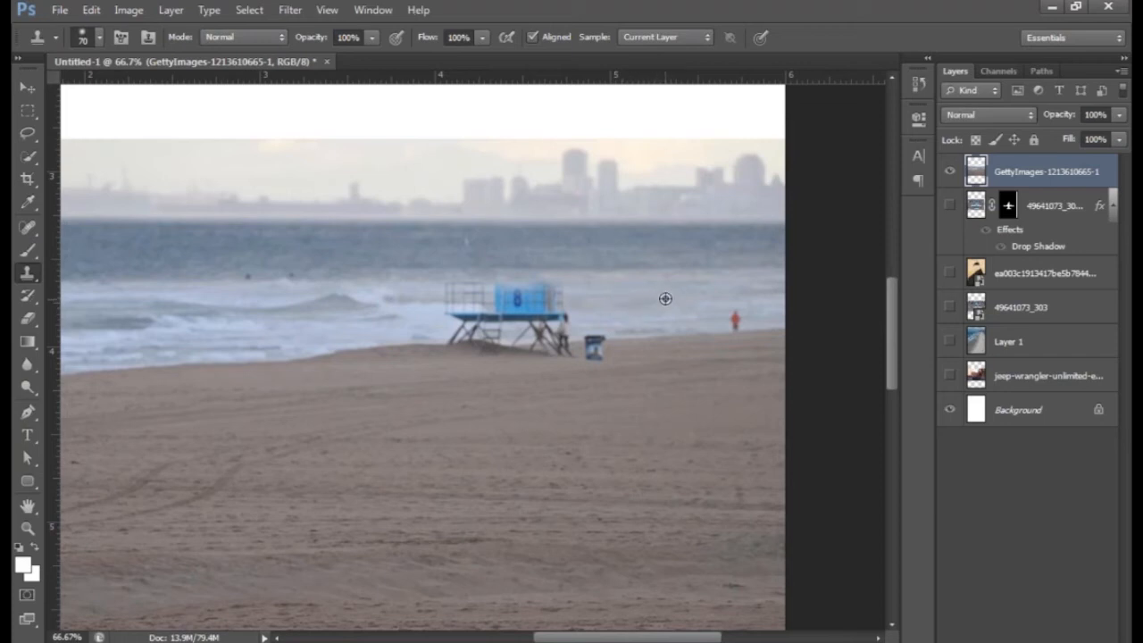
Clone nearby waves over the lifeguard tower's lower cabin, deck, left railing and left supports
alt+click(662, 298)
mouse_move(558, 296)
mouse_down()
mouse_move(512, 291)
mouse_move(542, 310)
mouse_move(559, 306)
mouse_move(474, 295)
mouse_move(481, 311)
mouse_move(541, 314)
mouse_up()
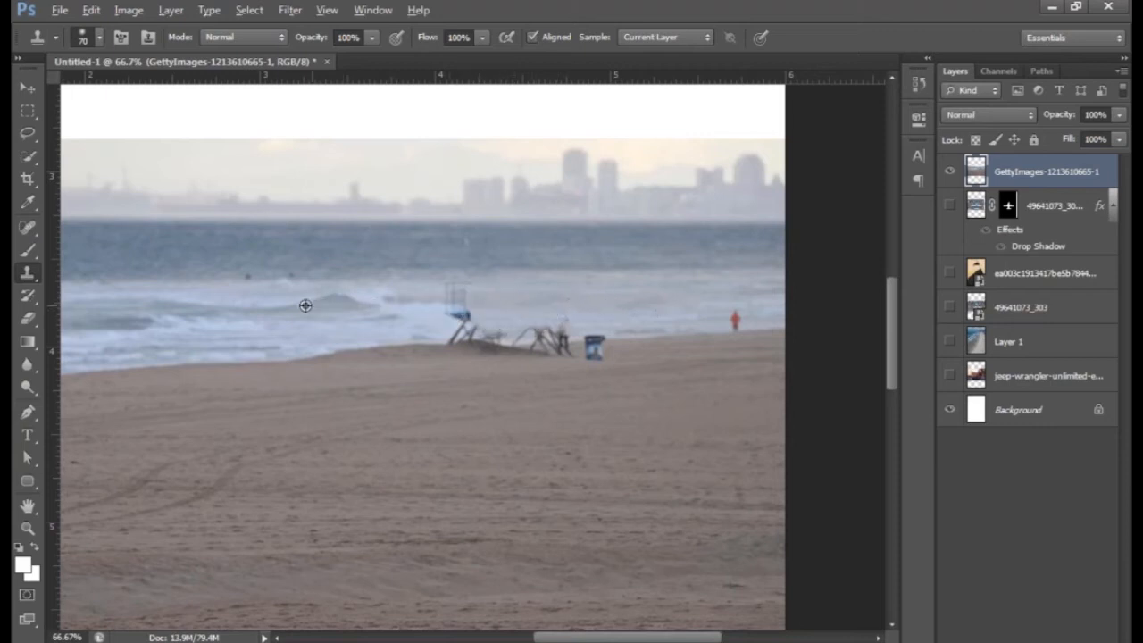
alt+click(263, 311)
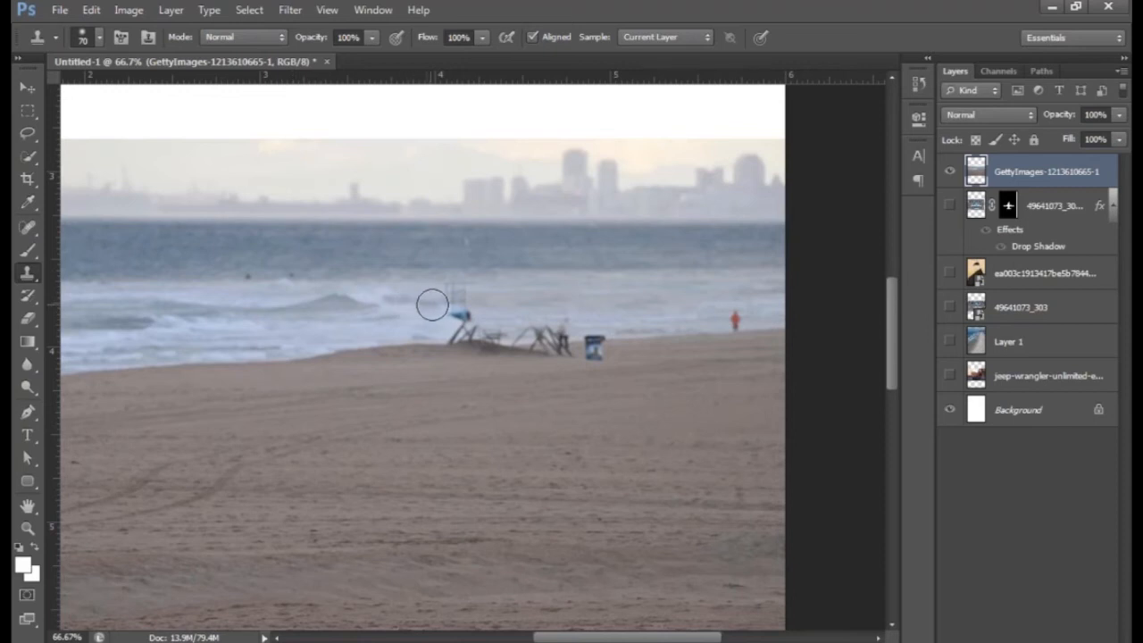
mouse_move(451, 304)
mouse_down()
mouse_move(460, 301)
mouse_move(452, 292)
mouse_move(469, 321)
mouse_move(446, 327)
mouse_move(467, 324)
mouse_move(480, 340)
mouse_up()
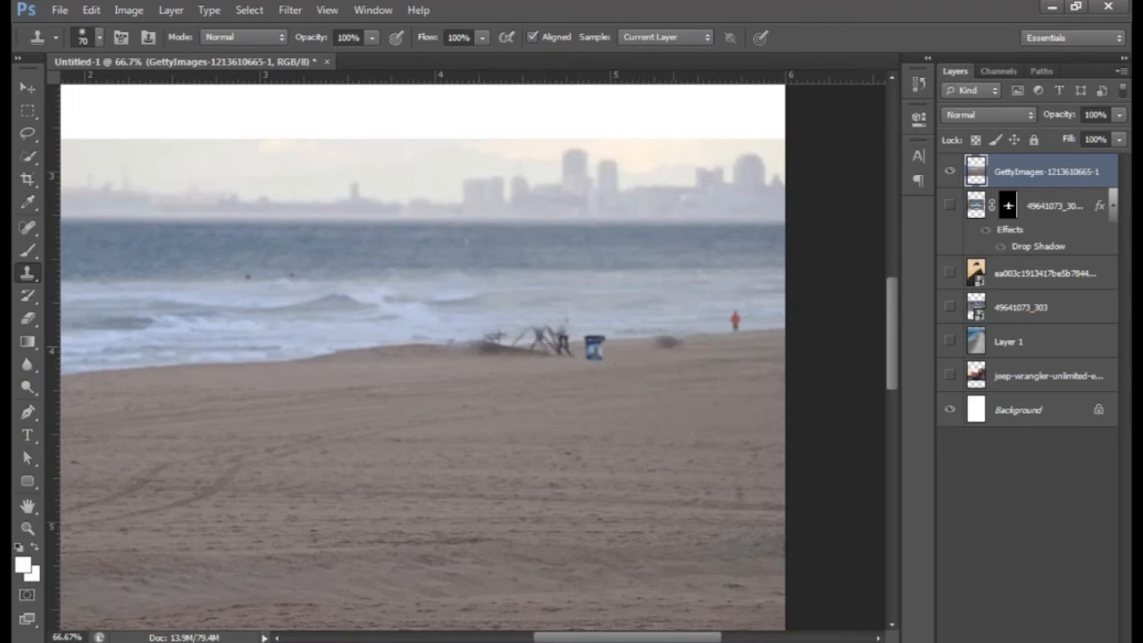
Remove the trash can beside the tower and the remaining tower supports by cloning clean shoreline over them
alt+click(707, 333)
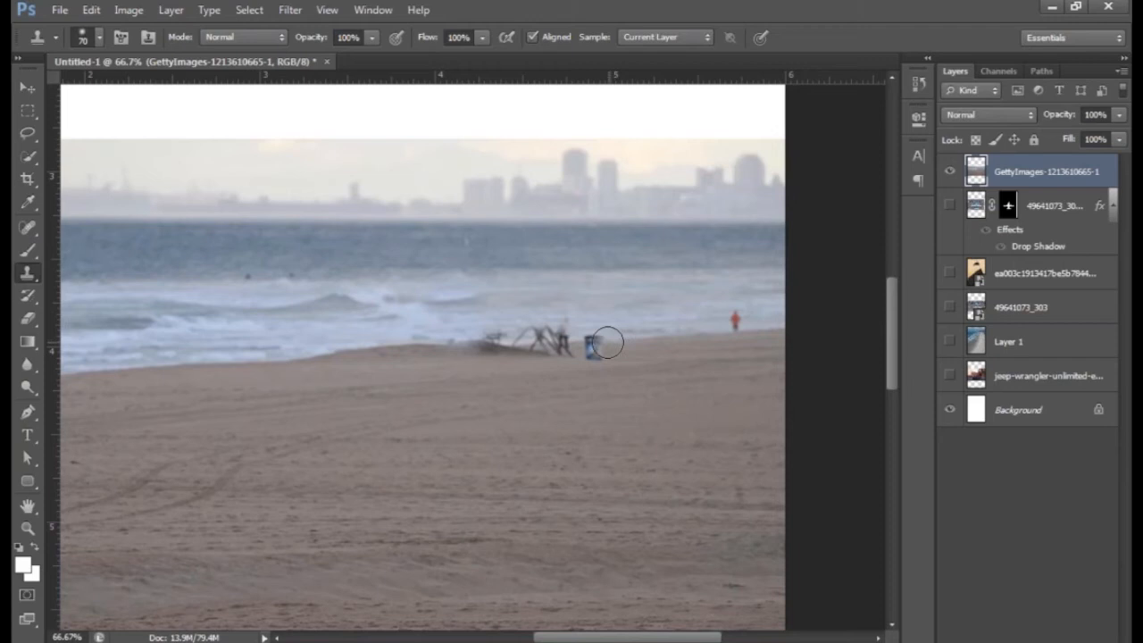
mouse_move(604, 342)
mouse_down()
mouse_move(534, 330)
mouse_move(562, 320)
mouse_move(534, 340)
mouse_move(483, 331)
mouse_move(492, 345)
mouse_move(458, 341)
mouse_up()
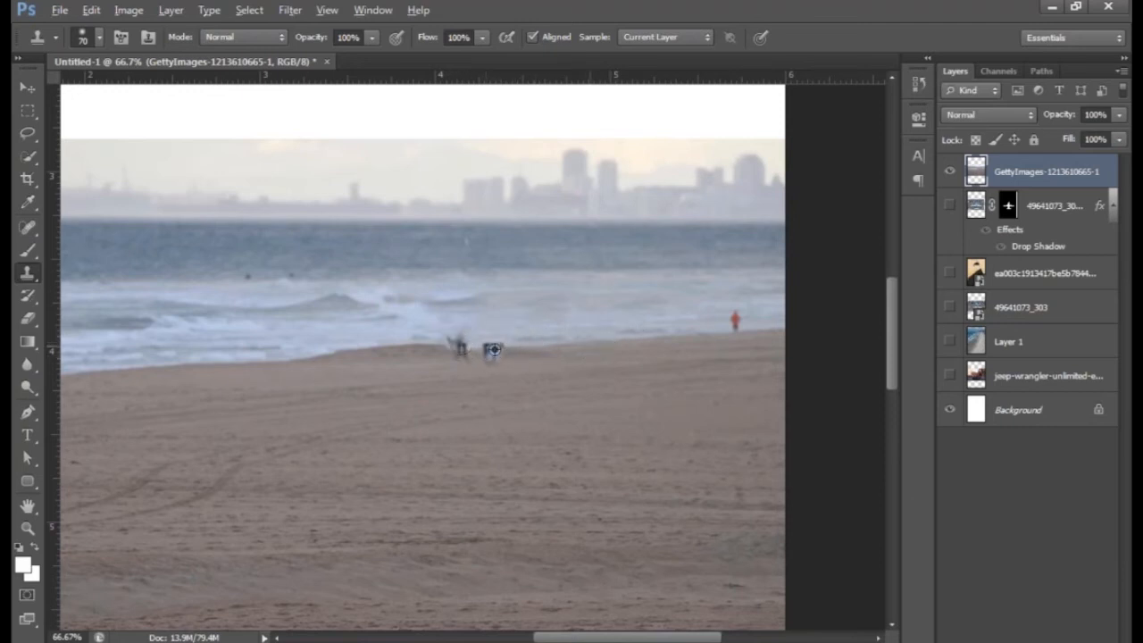
mouse_move(455, 343)
mouse_down()
mouse_move(502, 355)
mouse_move(511, 375)
mouse_move(479, 399)
mouse_up()
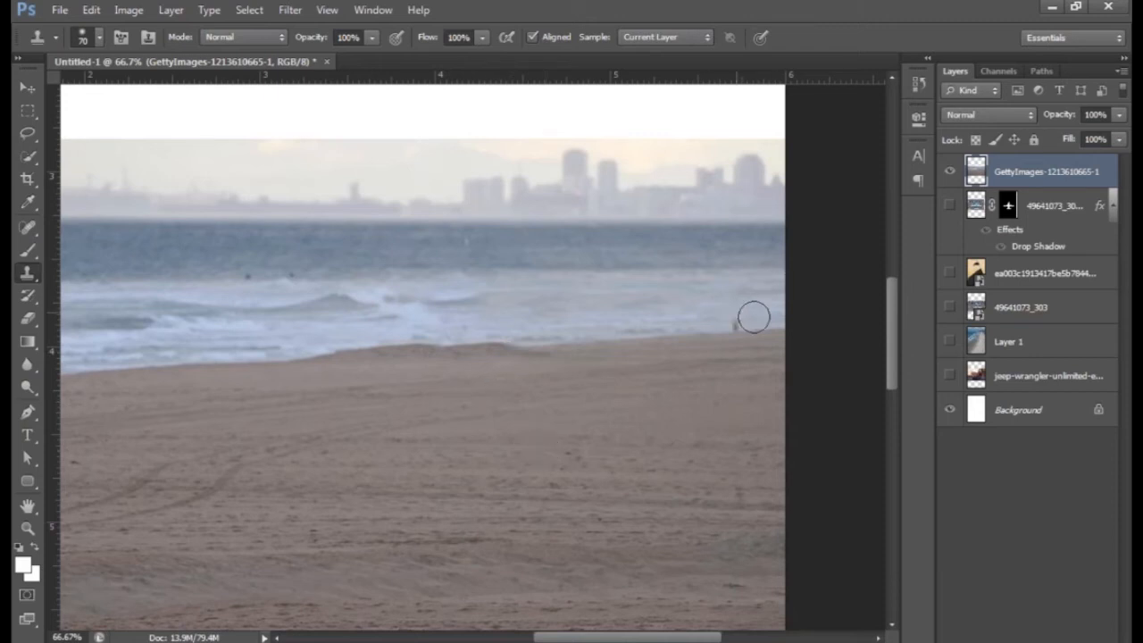
Remove the small red figure at the water's edge by cloning the adjacent shoreline over it
alt+click(692, 333)
drag(722, 324, 738, 316)
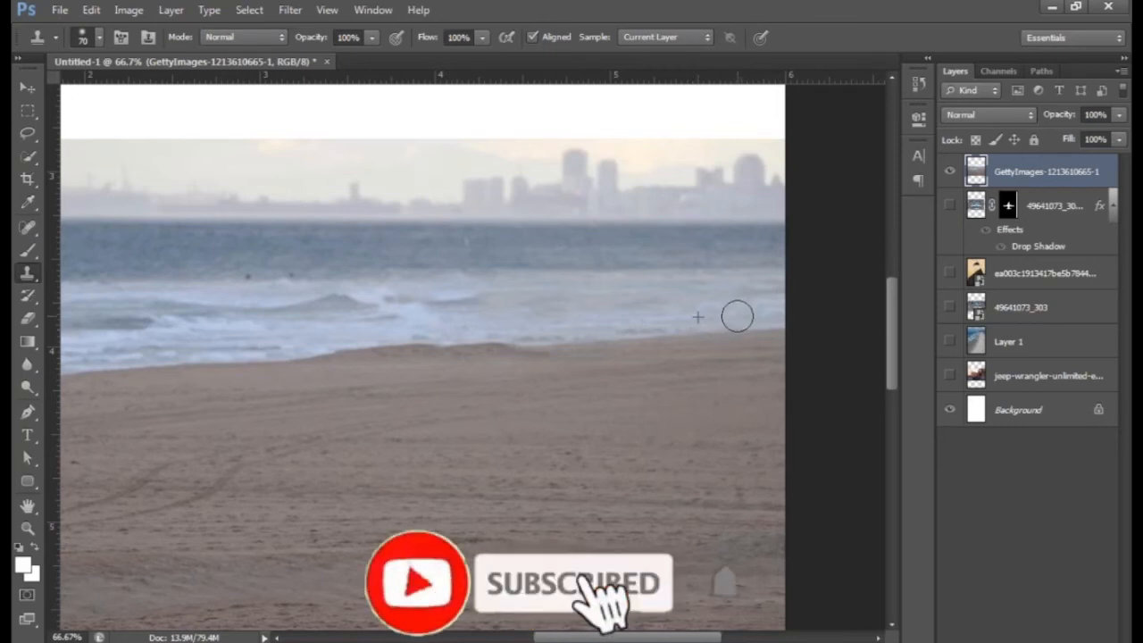
key(ctrl+0)
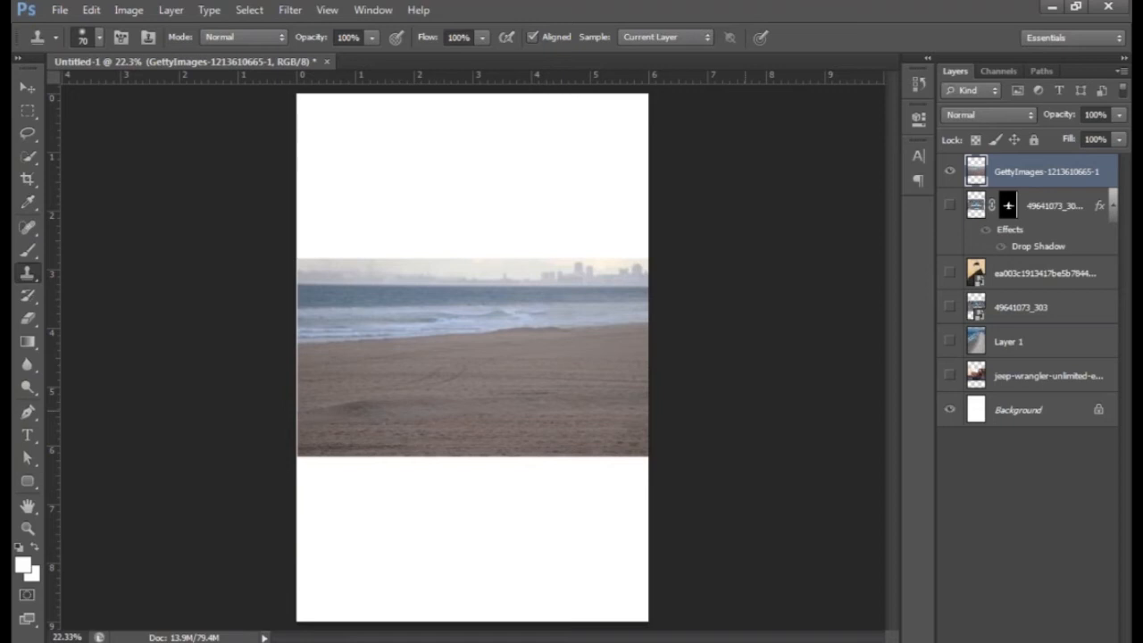
Show the desert road photo's layer in place of the beach photo and rasterize it
click(950, 274)
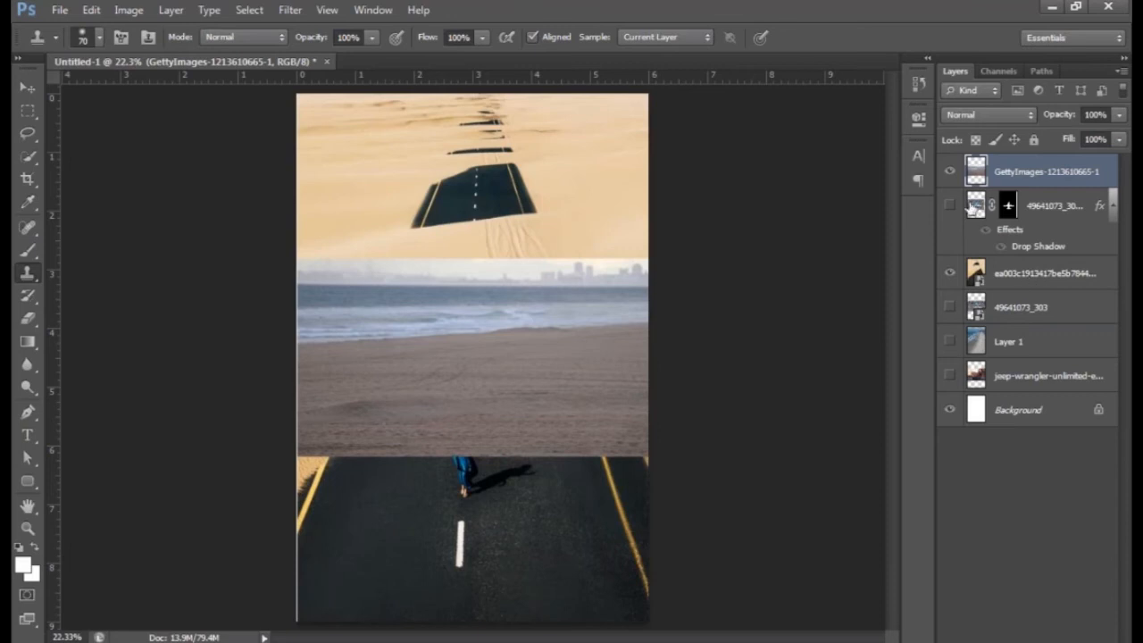
click(949, 171)
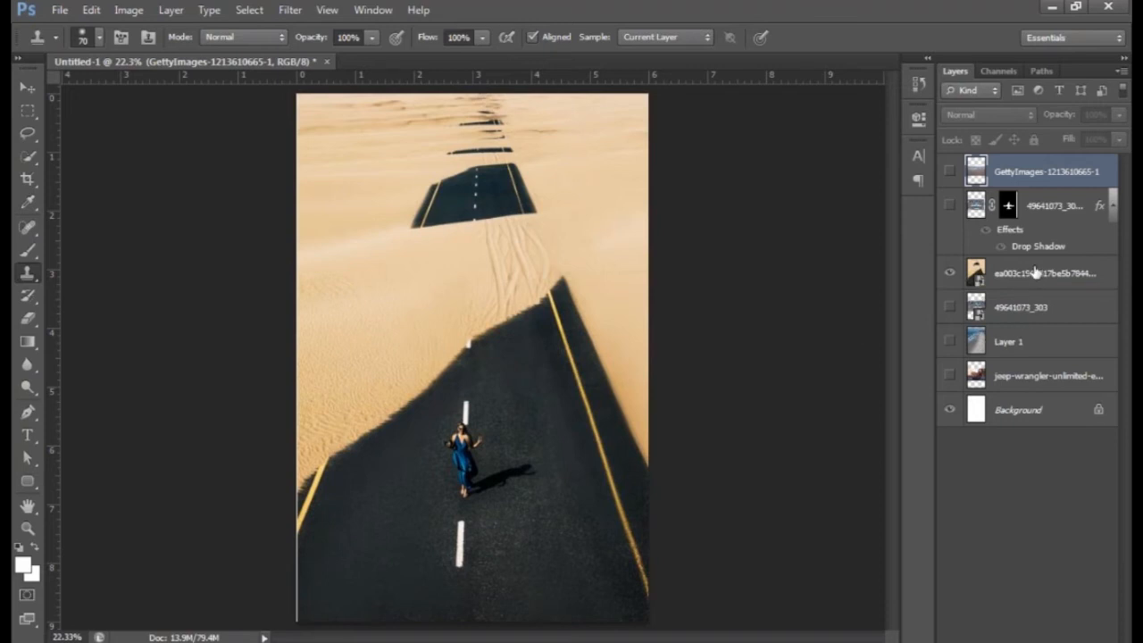
click(1035, 273)
right_click(1009, 275)
click(906, 232)
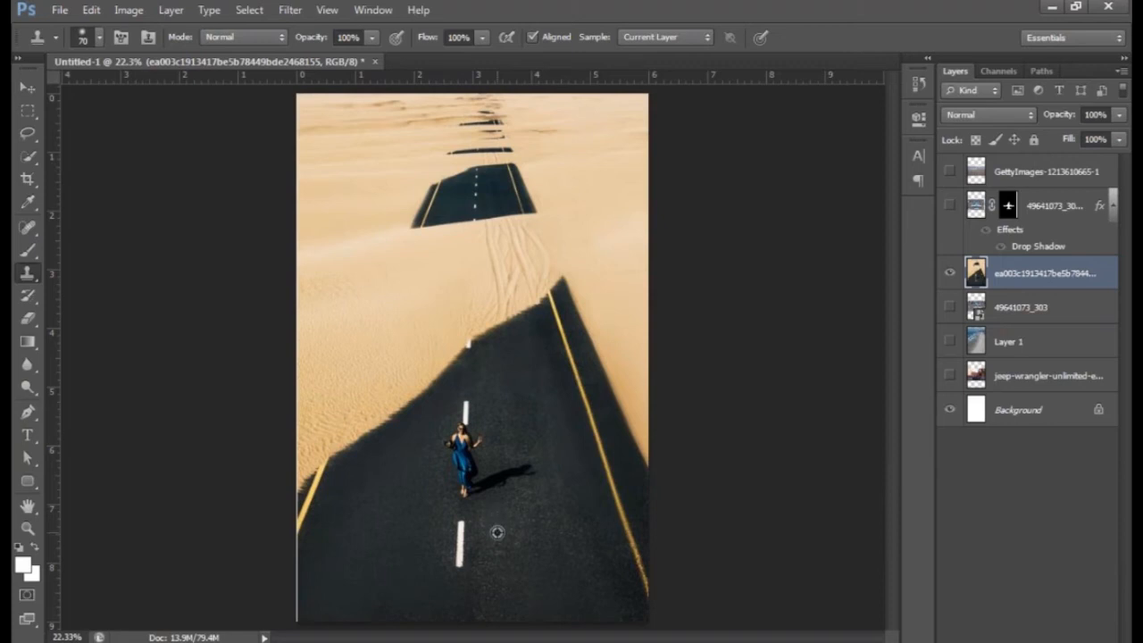
Clone road asphalt over the walking woman's shadow and most of her body
mouse_move(496, 533)
mouse_down()
mouse_move(497, 506)
mouse_move(518, 502)
mouse_move(502, 518)
mouse_move(526, 496)
mouse_move(481, 519)
mouse_up()
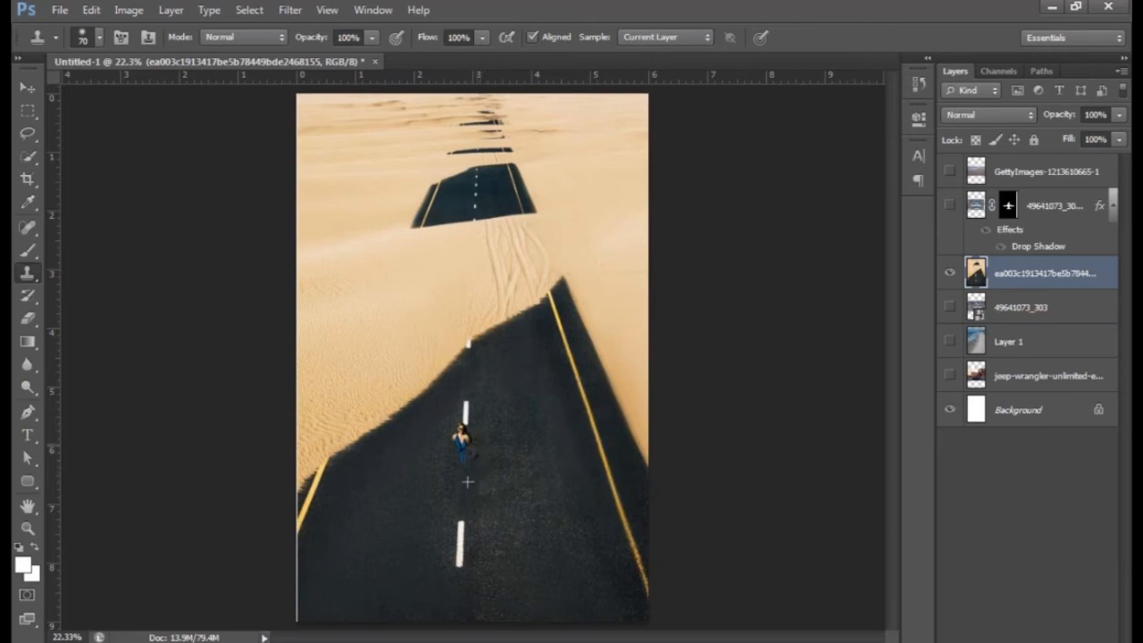
mouse_move(460, 435)
mouse_down()
mouse_move(451, 430)
mouse_move(474, 433)
mouse_up()
Clone clean asphalt over the woman's remaining head and arm and blend the road between the white dashes
key(ctrl+plus)
key(ctrl+plus)
key(ctrl+plus)
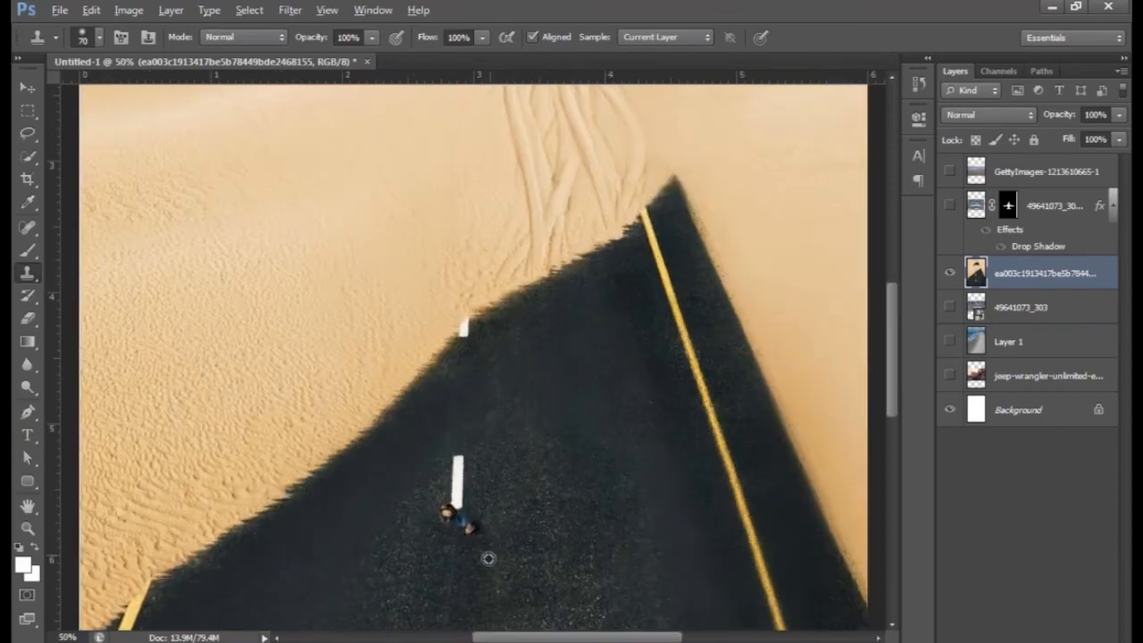
alt+click(550, 574)
drag(892, 353, 895, 394)
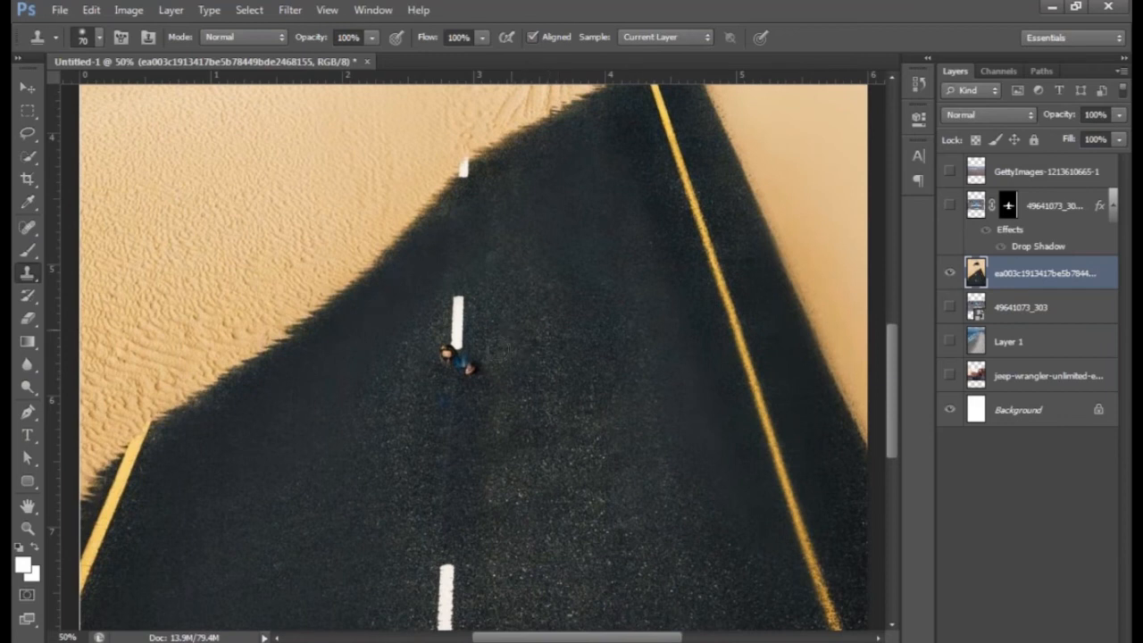
mouse_move(475, 366)
mouse_down()
mouse_move(476, 461)
mouse_move(450, 460)
mouse_move(449, 487)
mouse_move(484, 453)
mouse_up()
alt+click(557, 411)
mouse_move(457, 504)
mouse_down()
mouse_move(444, 515)
mouse_move(473, 519)
mouse_up()
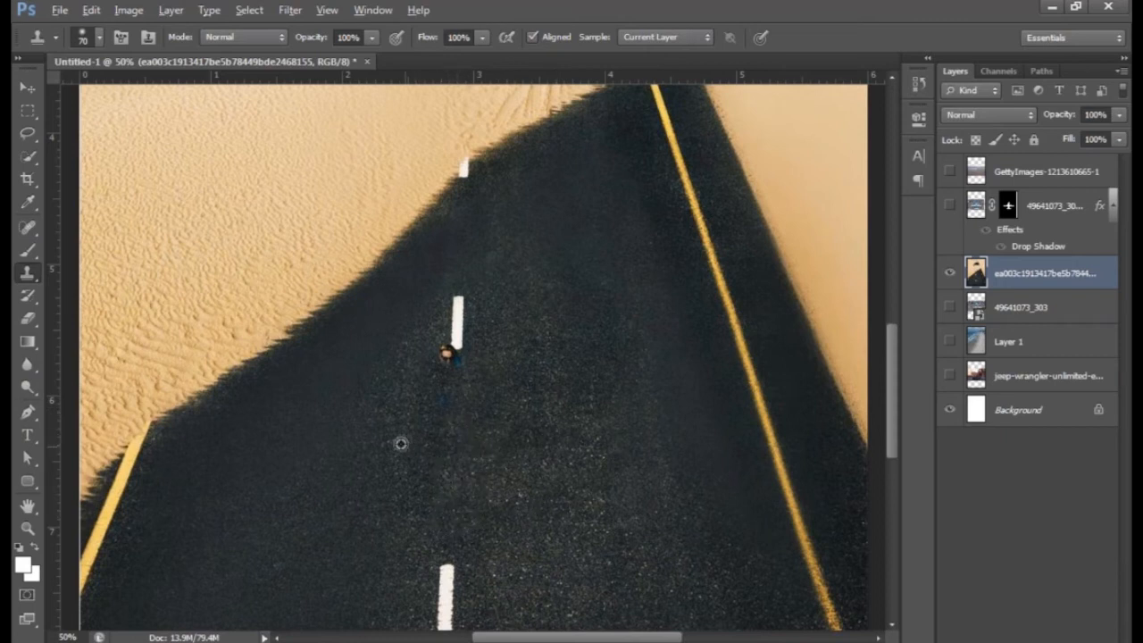
mouse_move(422, 357)
mouse_down()
mouse_move(430, 347)
mouse_move(450, 363)
mouse_up()
mouse_move(440, 405)
mouse_down()
mouse_move(431, 426)
mouse_move(457, 439)
mouse_up()
Show the beach photo layer again above the desert road photo
key(ctrl+0)
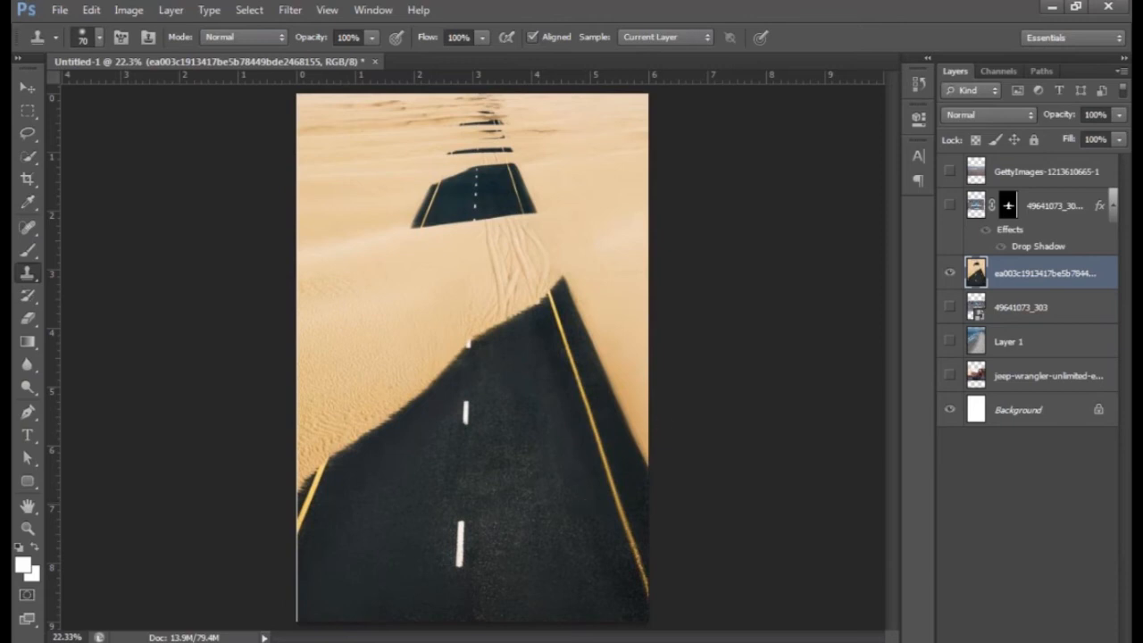
click(950, 172)
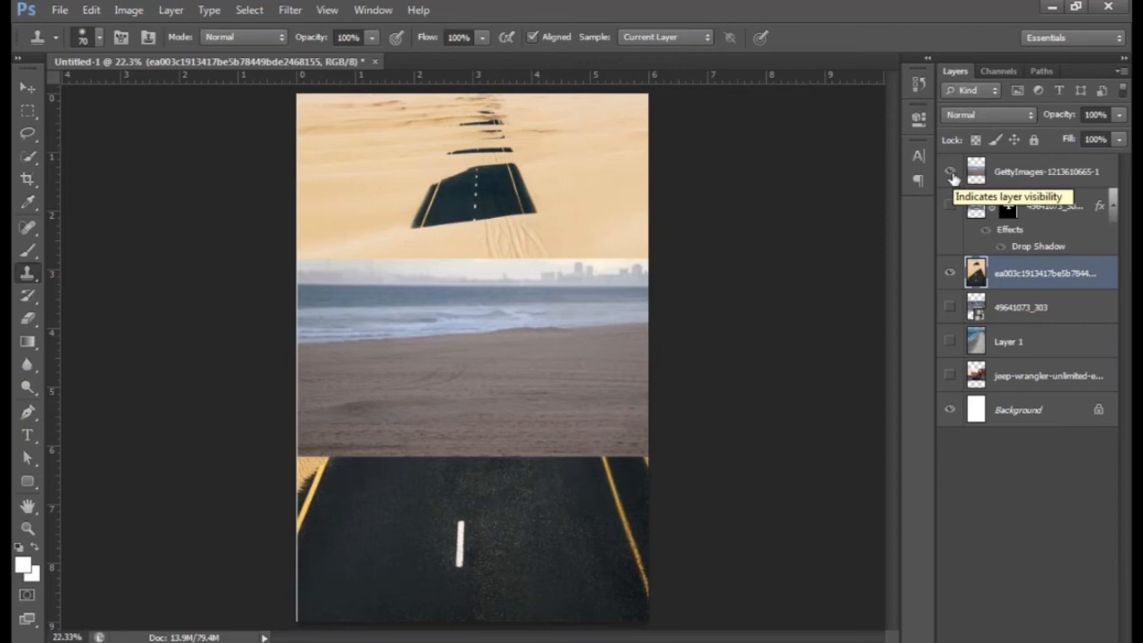
Hide the beach photo layer, try cloning sand over the road in the desert photo and undo the strokes
click(950, 173)
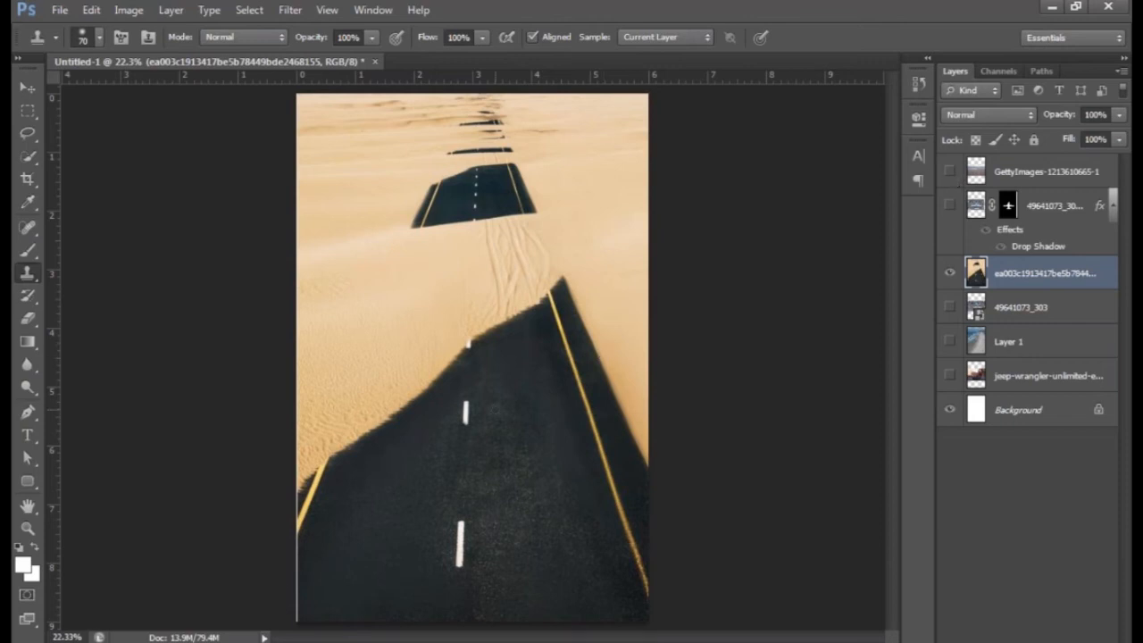
mouse_move(561, 428)
mouse_down()
mouse_move(537, 456)
mouse_move(574, 458)
mouse_move(573, 420)
mouse_move(568, 472)
mouse_move(577, 456)
mouse_move(534, 401)
mouse_move(560, 365)
mouse_move(558, 332)
mouse_move(538, 394)
mouse_move(543, 370)
mouse_move(586, 341)
mouse_move(567, 378)
mouse_move(628, 345)
mouse_move(605, 398)
mouse_move(642, 338)
mouse_move(611, 385)
mouse_move(627, 283)
mouse_move(602, 354)
mouse_move(637, 292)
mouse_move(645, 188)
mouse_move(617, 279)
mouse_move(622, 369)
mouse_move(603, 445)
mouse_move(601, 623)
mouse_move(597, 503)
mouse_move(579, 481)
mouse_move(553, 490)
mouse_move(545, 549)
mouse_move(549, 464)
mouse_up()
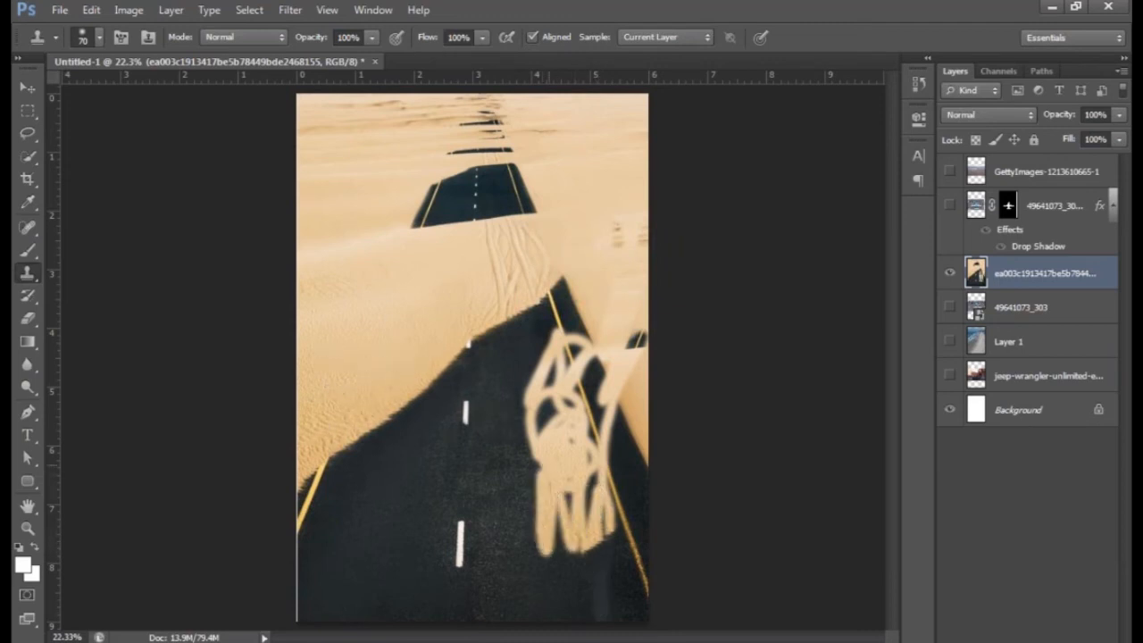
key(ctrl+z)
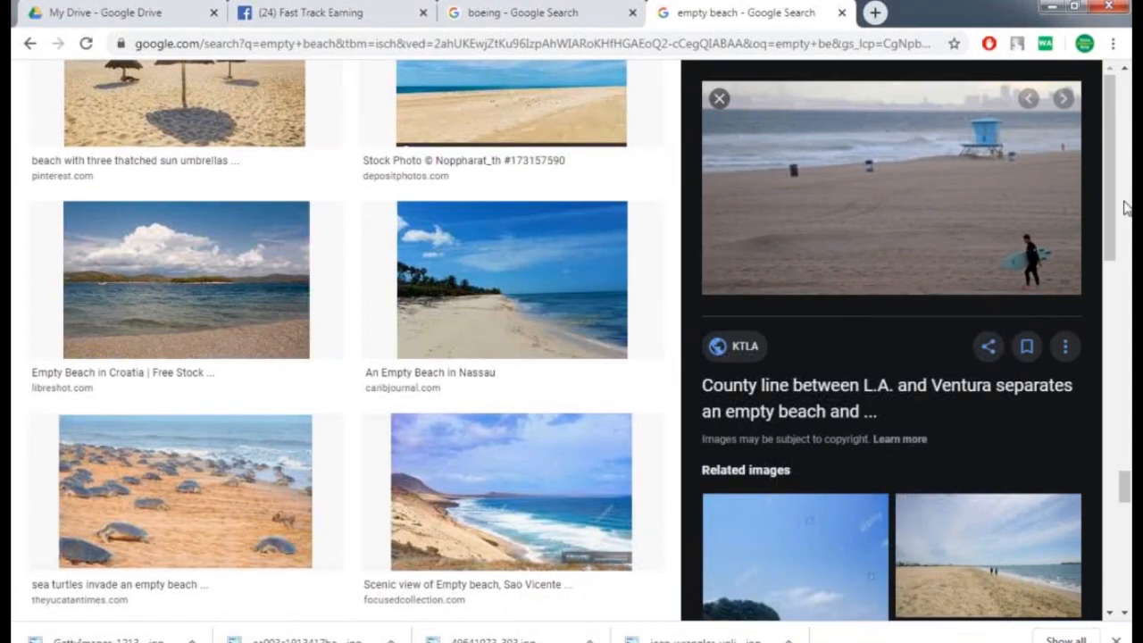
Switch to the Google Images page in the Chrome browser and search for "face"
scroll(1127, 203, up, 3)
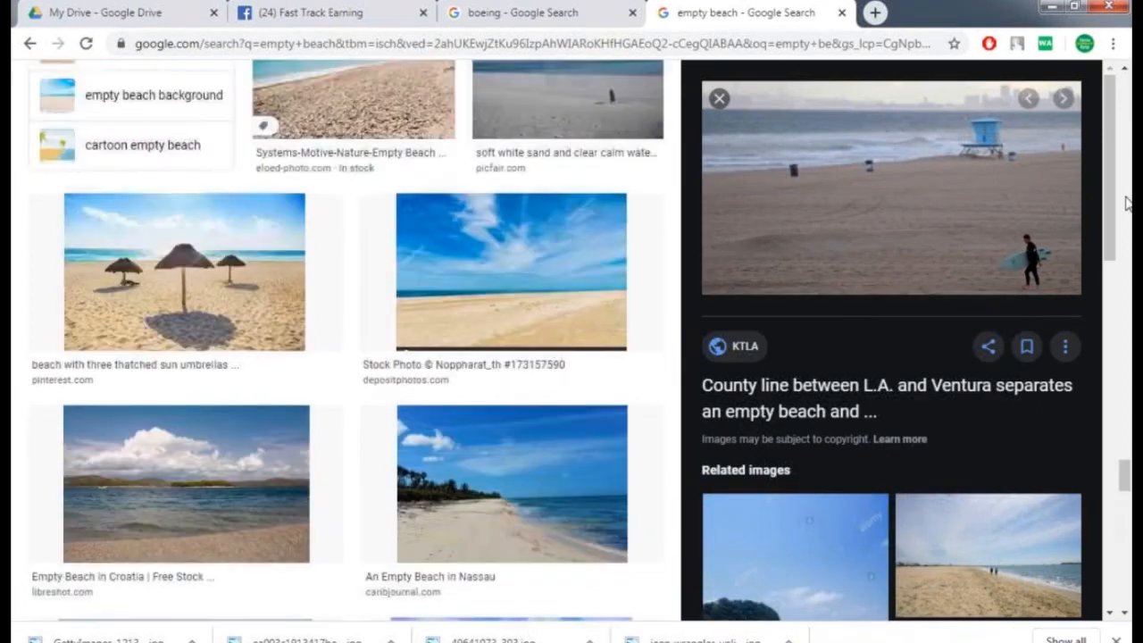
scroll(1127, 203, up, 15)
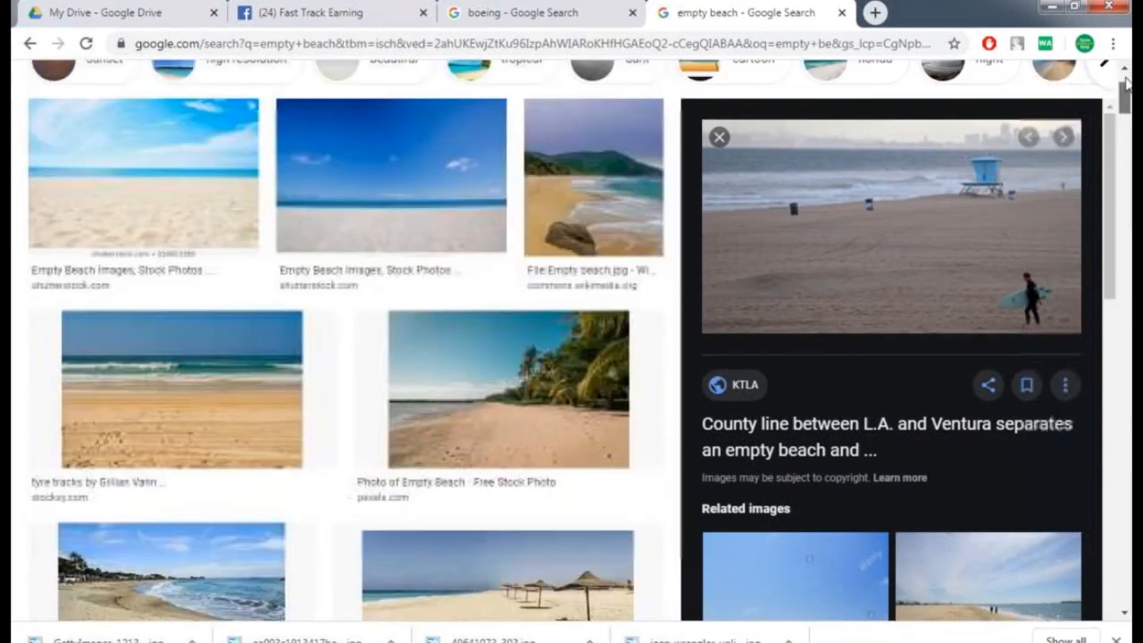
scroll(1127, 82, up, 2)
drag(301, 96, 89, 105)
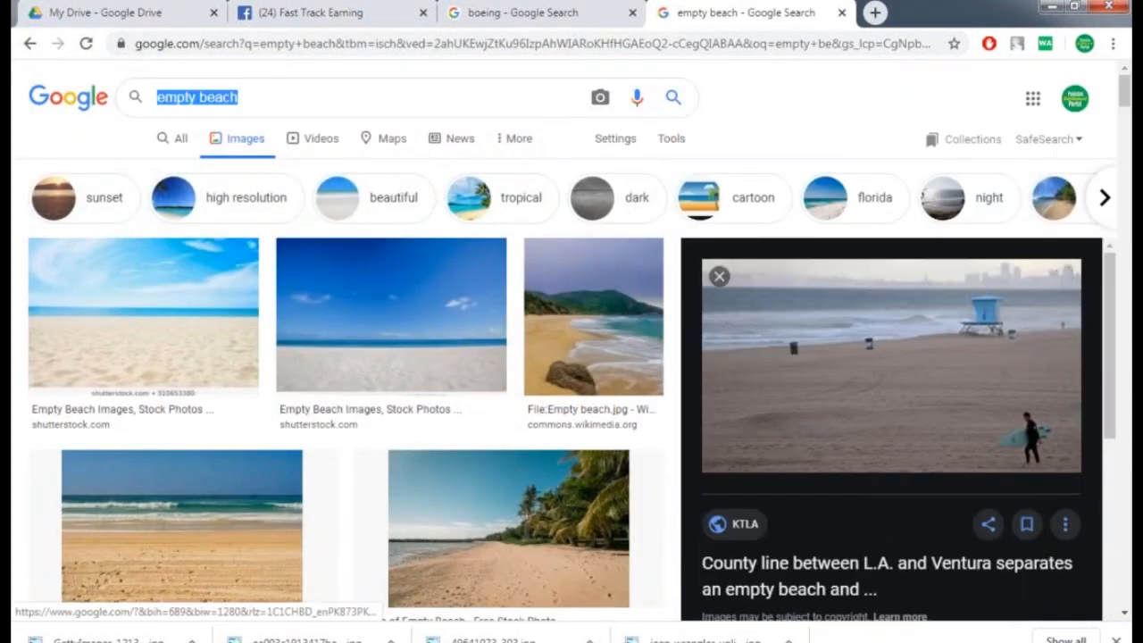
text(face)
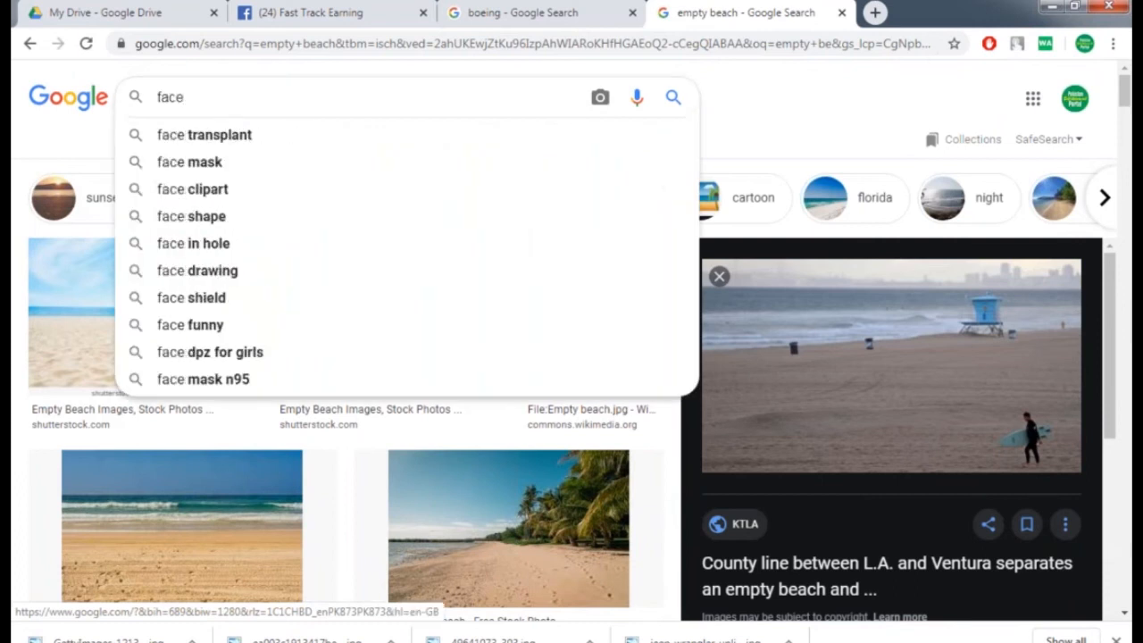
key(Return)
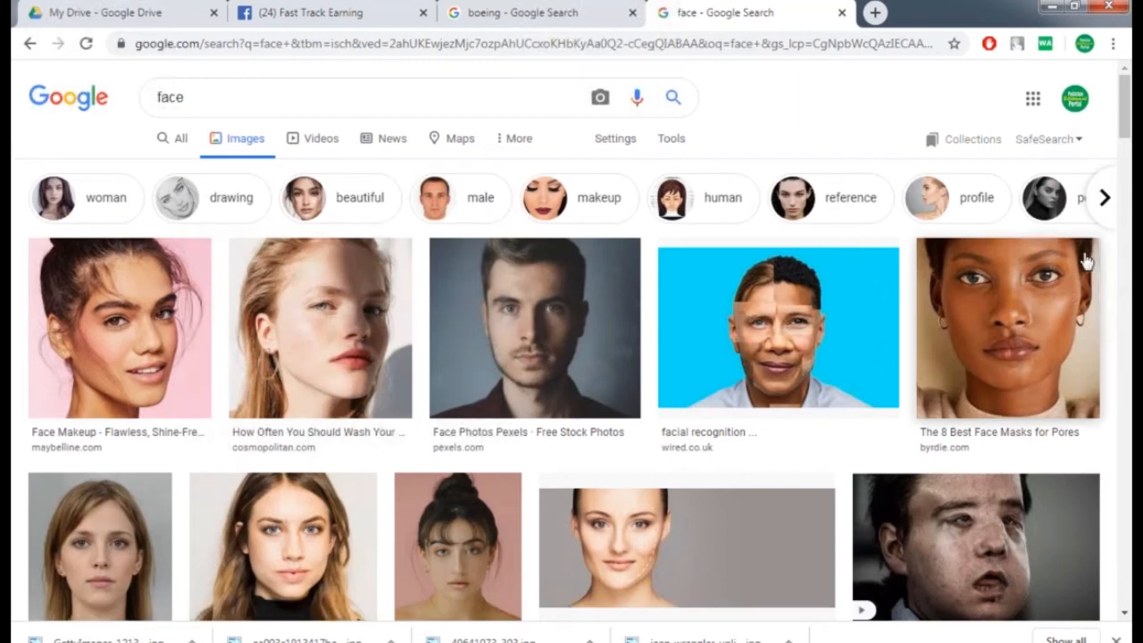
Copy the blonde woman's portrait from the Healthline result and paste it into the Photoshop document above the desert road photo
drag(1127, 129, 1130, 167)
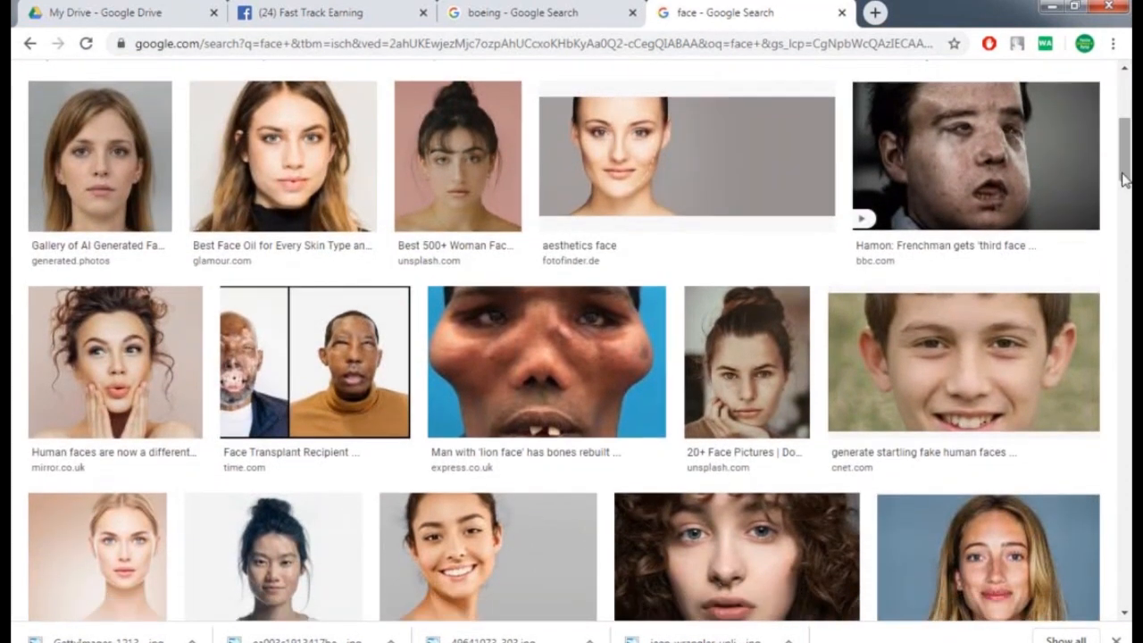
click(994, 522)
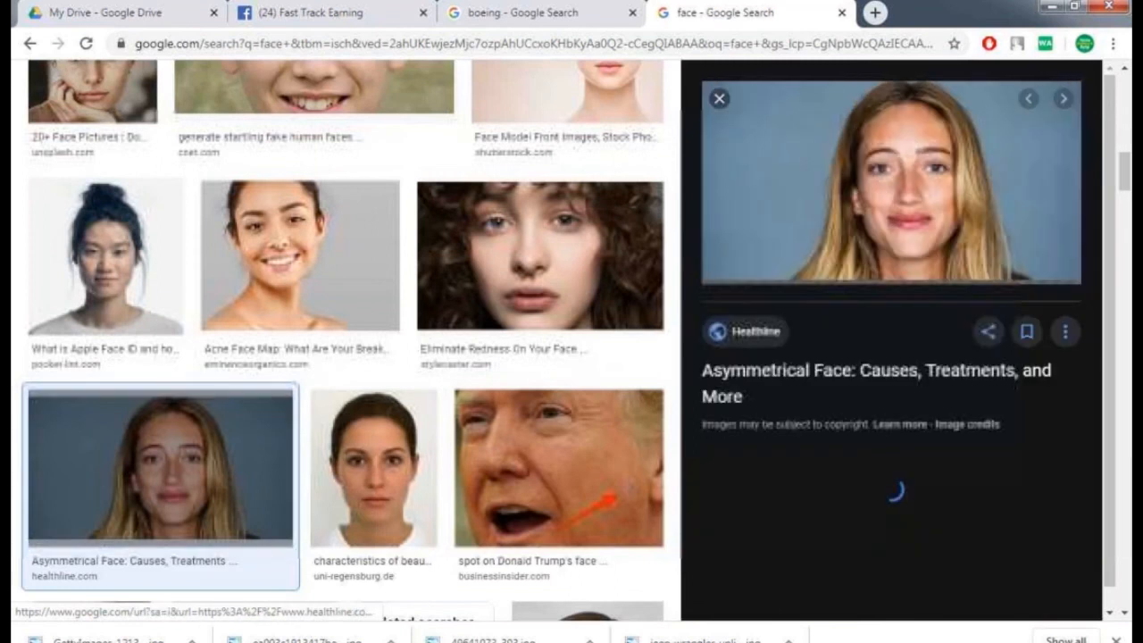
right_click(929, 168)
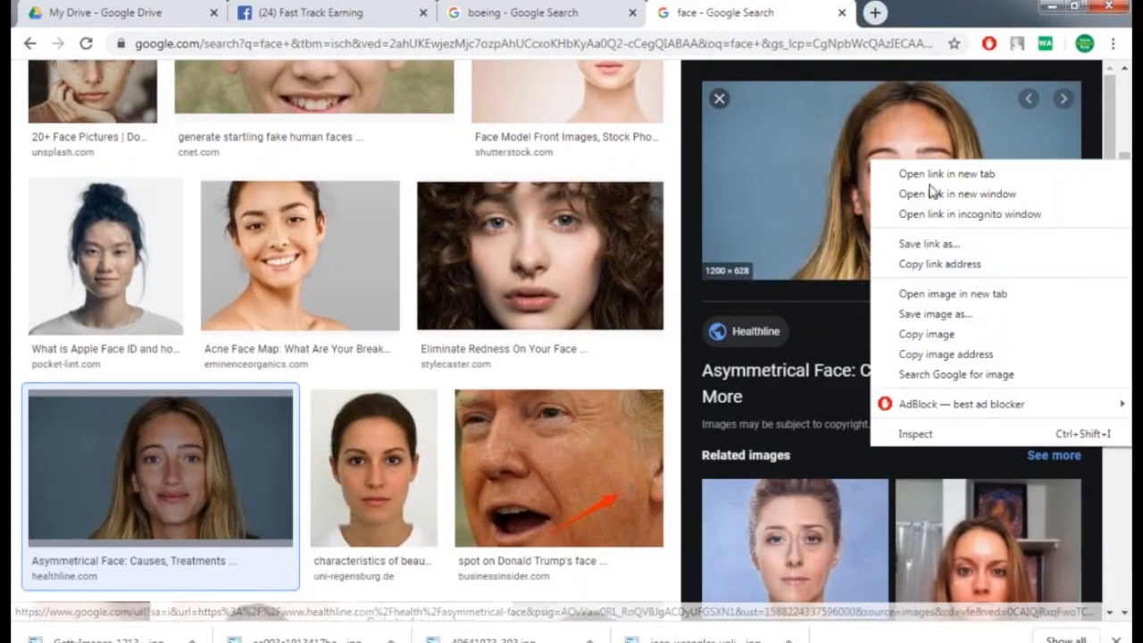
click(946, 326)
click(600, 641)
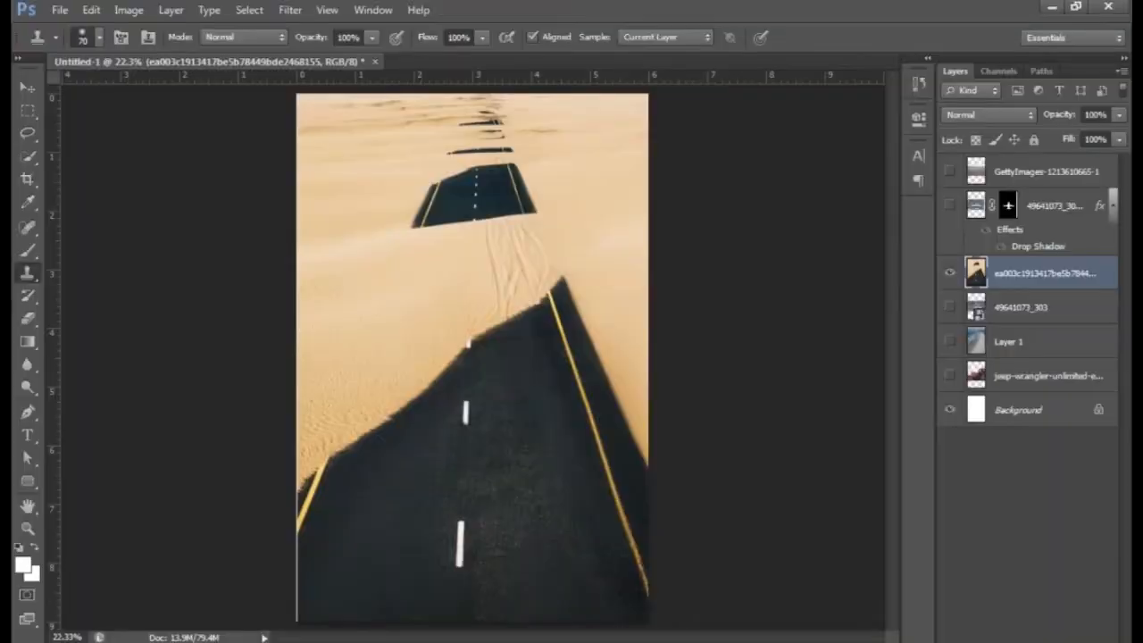
key(ctrl+v)
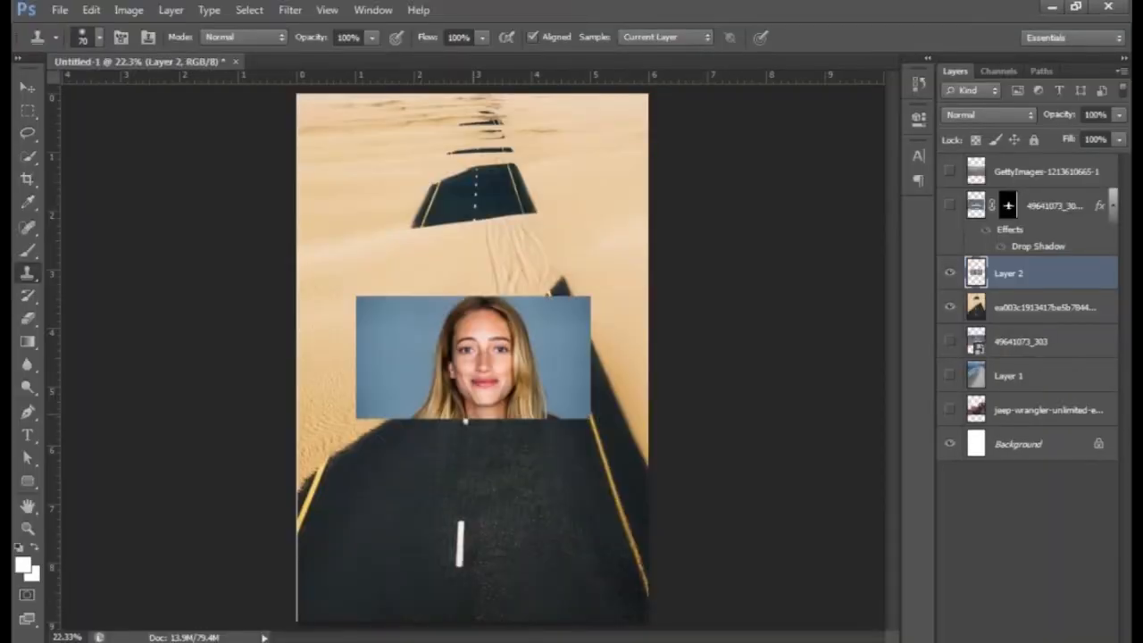
Enlarge the pasted portrait with Free Transform to span the canvas width, reposition it and activate the Clone Stamp tool
key(ctrl+t)
drag(591, 420, 869, 564)
drag(729, 476, 678, 449)
key(Return)
key(s)
Try cloning bright skin from between the eyebrows across the forehead at 100% opacity and undo the stroke
scroll(473, 357, up, 5)
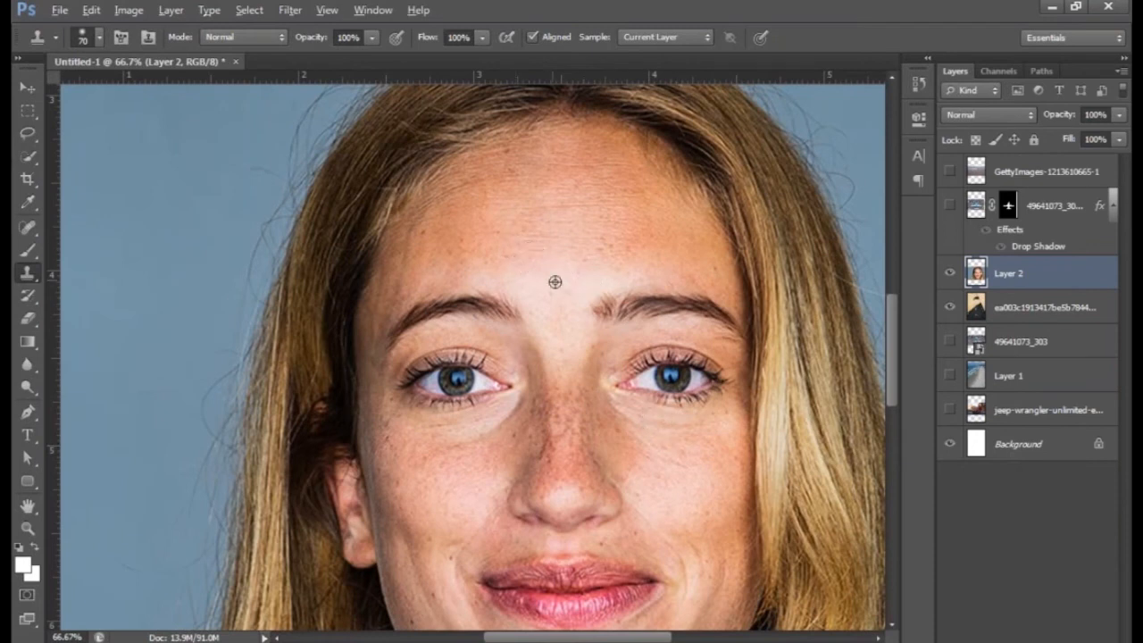
alt+click(560, 295)
drag(492, 237, 546, 243)
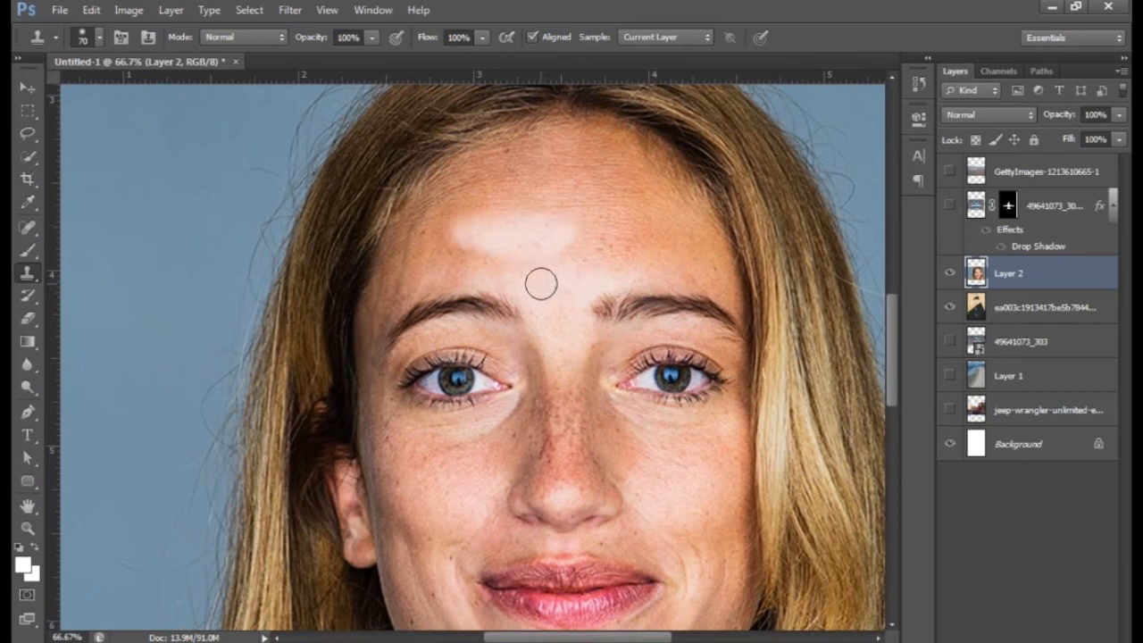
key(ctrl+z)
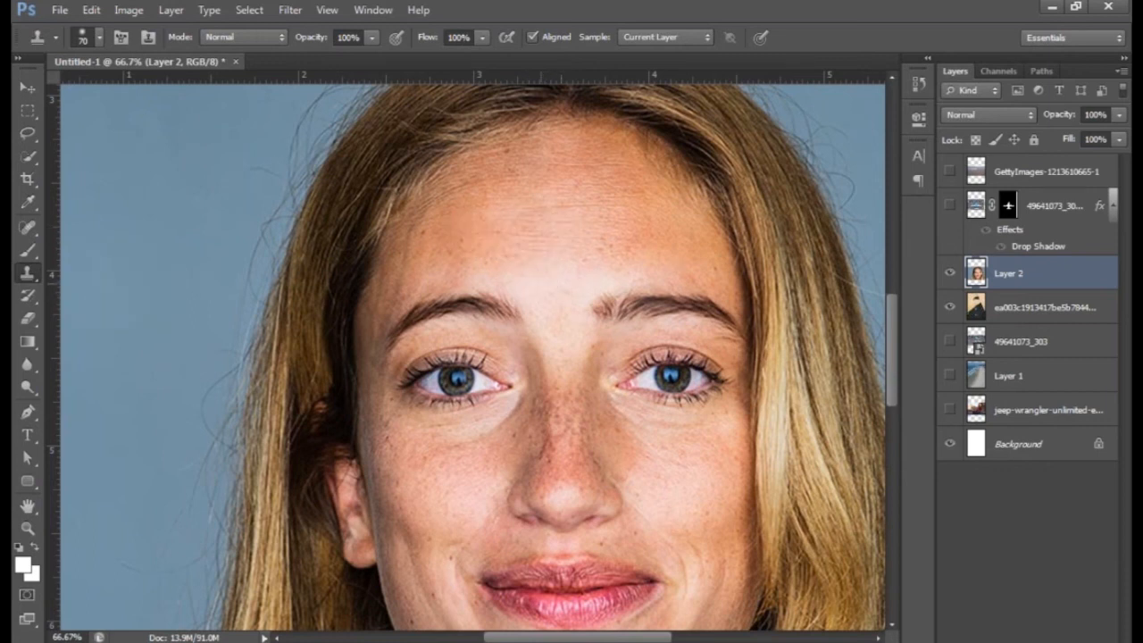
Set the Clone Stamp opacity to 78% and clone bright skin from between the eyebrows over the middle of the forehead
click(372, 37)
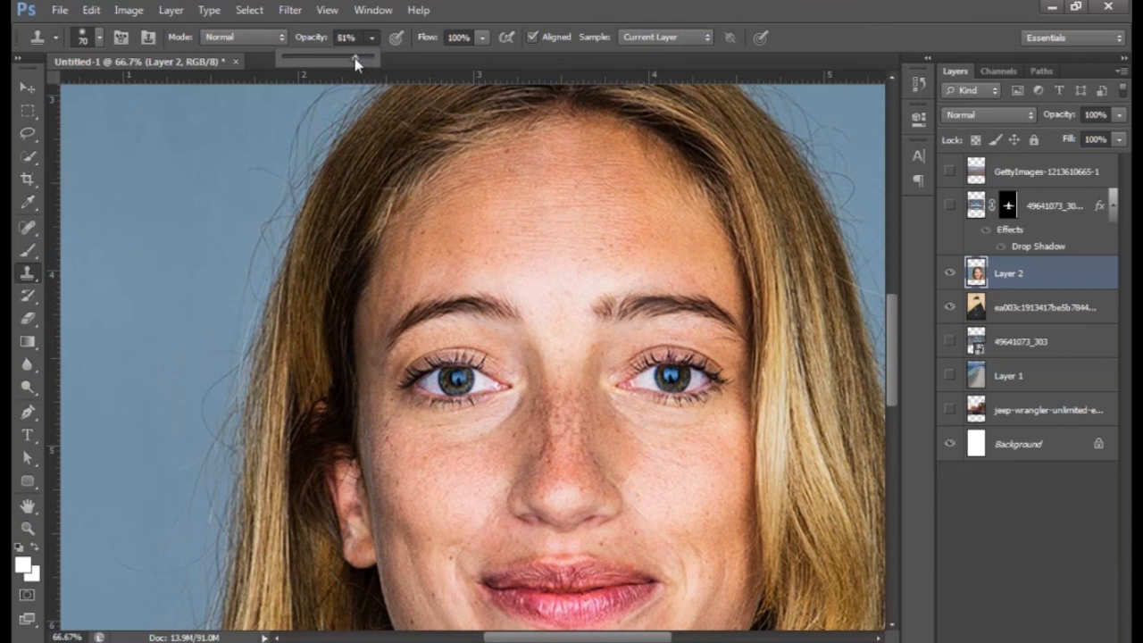
alt+click(560, 286)
mouse_move(559, 262)
mouse_down()
mouse_move(504, 247)
mouse_move(591, 247)
mouse_move(556, 232)
mouse_up()
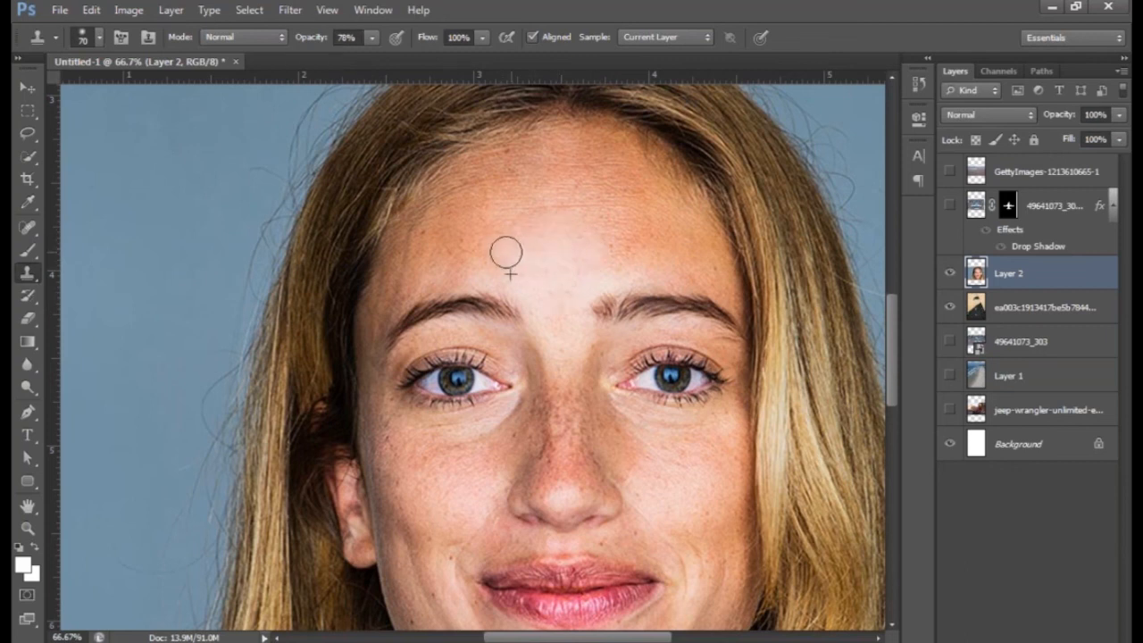
mouse_move(614, 261)
mouse_down()
mouse_move(555, 209)
mouse_move(535, 224)
mouse_move(584, 230)
mouse_move(592, 212)
mouse_move(637, 251)
mouse_move(613, 255)
mouse_move(591, 191)
mouse_move(539, 200)
mouse_up()
mouse_move(569, 265)
mouse_down()
mouse_move(536, 227)
mouse_move(491, 236)
mouse_move(534, 219)
mouse_move(488, 192)
mouse_move(527, 163)
mouse_move(463, 208)
mouse_move(486, 256)
mouse_move(495, 193)
mouse_up()
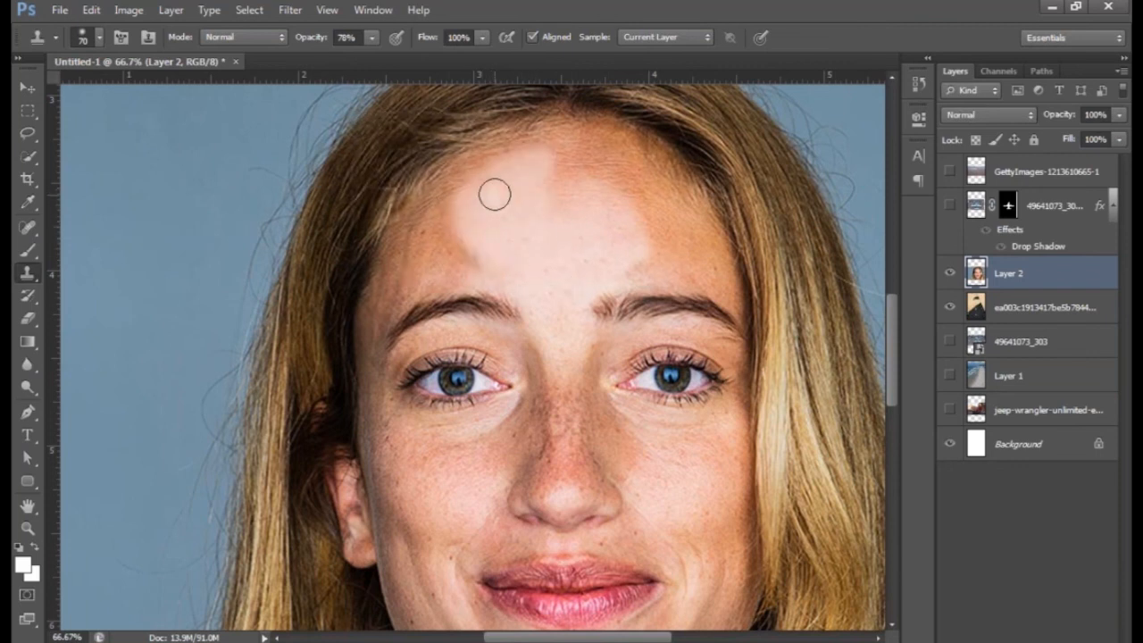
Lower the Clone Stamp opacity to 57% and clone smooth skin over the forehead's left side in the image
click(371, 39)
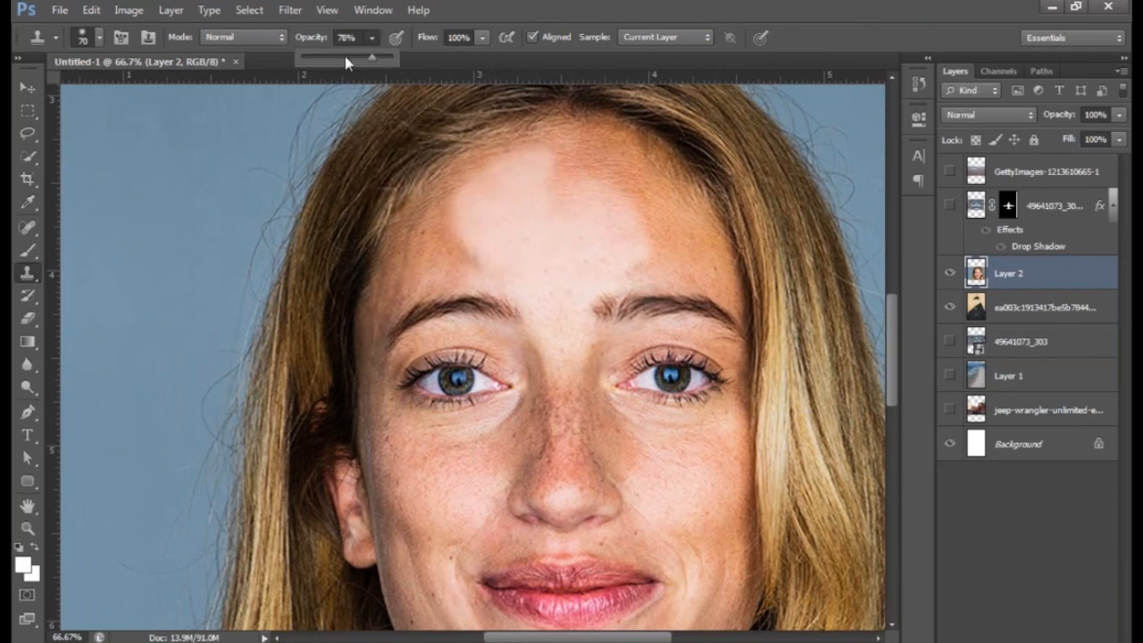
click(478, 243)
mouse_move(479, 247)
mouse_down()
mouse_move(421, 283)
mouse_move(416, 252)
mouse_move(405, 265)
mouse_move(432, 238)
mouse_move(430, 223)
mouse_move(388, 275)
mouse_move(398, 294)
mouse_move(413, 289)
mouse_move(434, 223)
mouse_move(492, 191)
mouse_up()
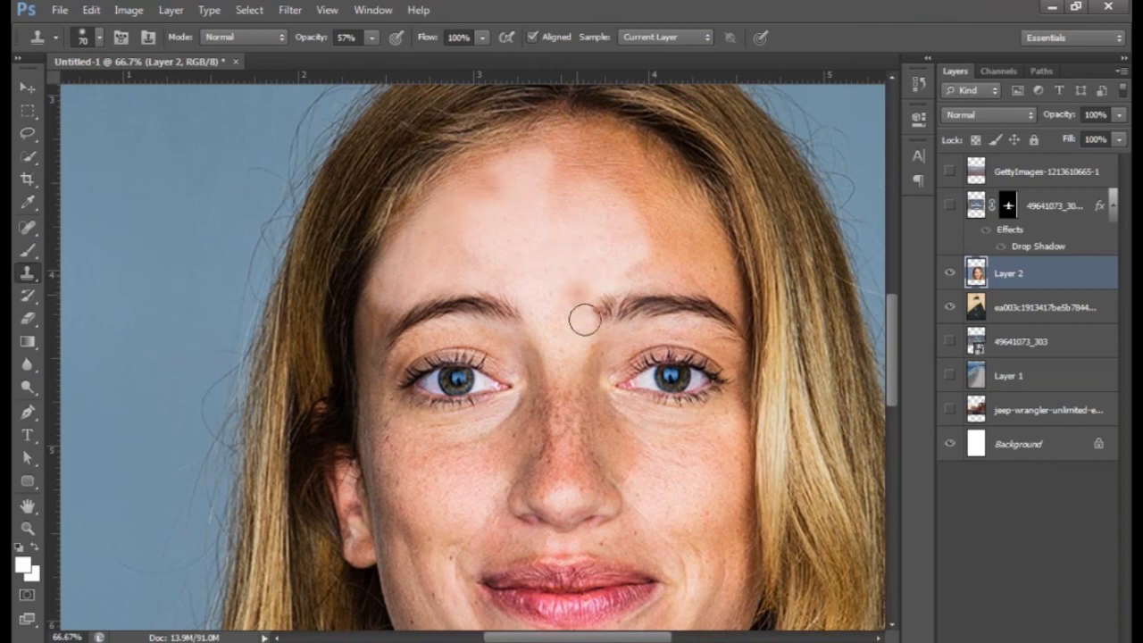
Reduce the Clone Stamp opacity to 22% and clone smooth skin over the freckles on the cheek at the image's right
click(371, 37)
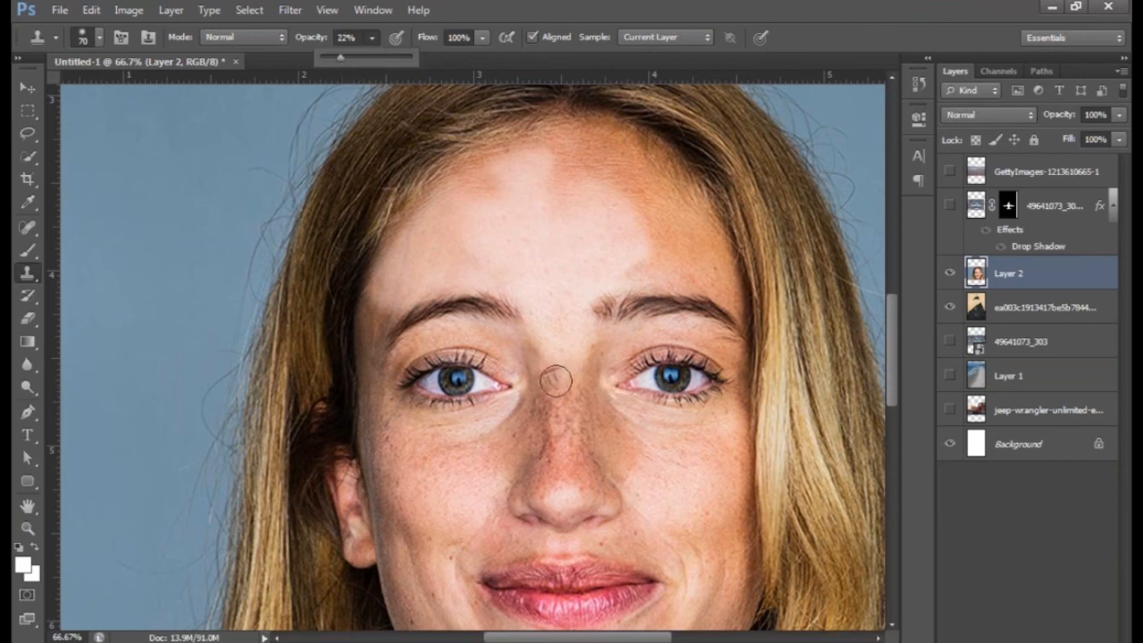
alt+click(681, 490)
mouse_move(636, 461)
mouse_down()
mouse_move(673, 464)
mouse_move(633, 463)
mouse_move(654, 486)
mouse_move(698, 447)
mouse_move(671, 445)
mouse_move(698, 438)
mouse_move(663, 450)
mouse_move(708, 487)
mouse_move(674, 452)
mouse_move(674, 435)
mouse_move(708, 431)
mouse_move(689, 451)
mouse_move(647, 444)
mouse_move(641, 486)
mouse_move(622, 436)
mouse_move(647, 488)
mouse_move(601, 415)
mouse_move(619, 462)
mouse_move(694, 502)
mouse_up()
alt+click(693, 498)
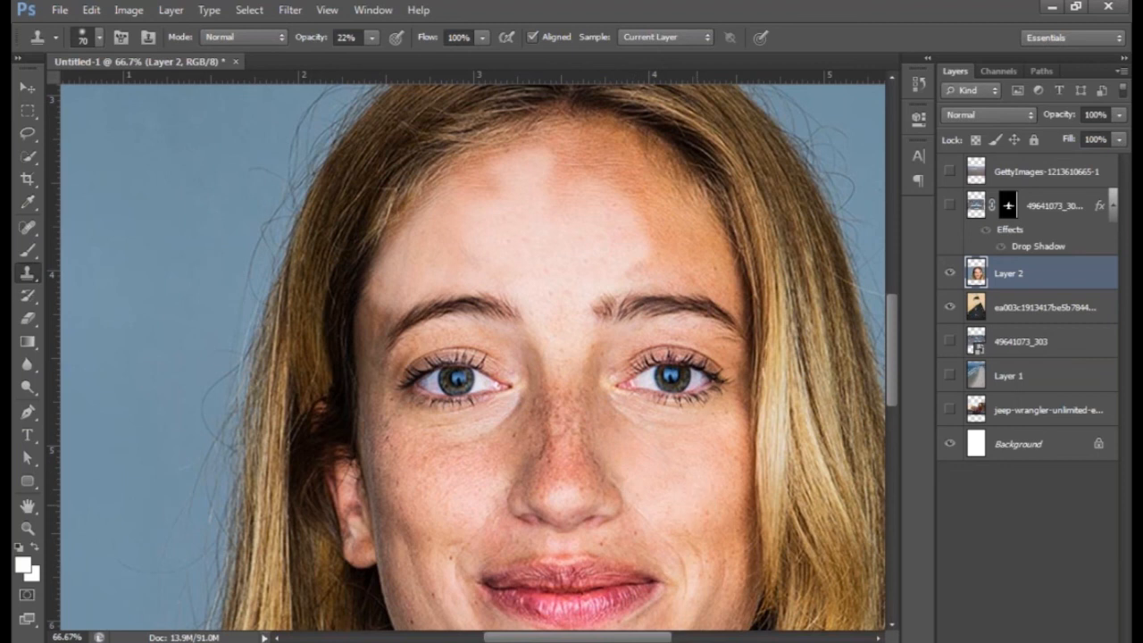
key(ctrl+minus)
key(ctrl+minus)
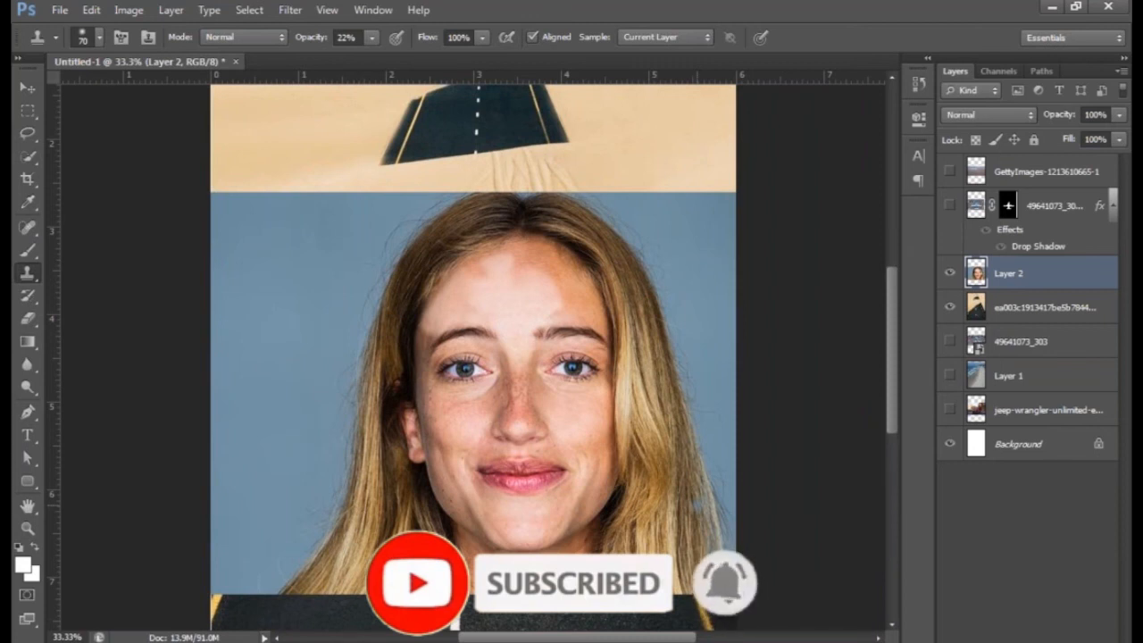
Clone clean skin over the freckles on the cheek beside the visible ear, resampling from the forehead and nearby cheek areas
key(ctrl+plus)
key(ctrl+plus)
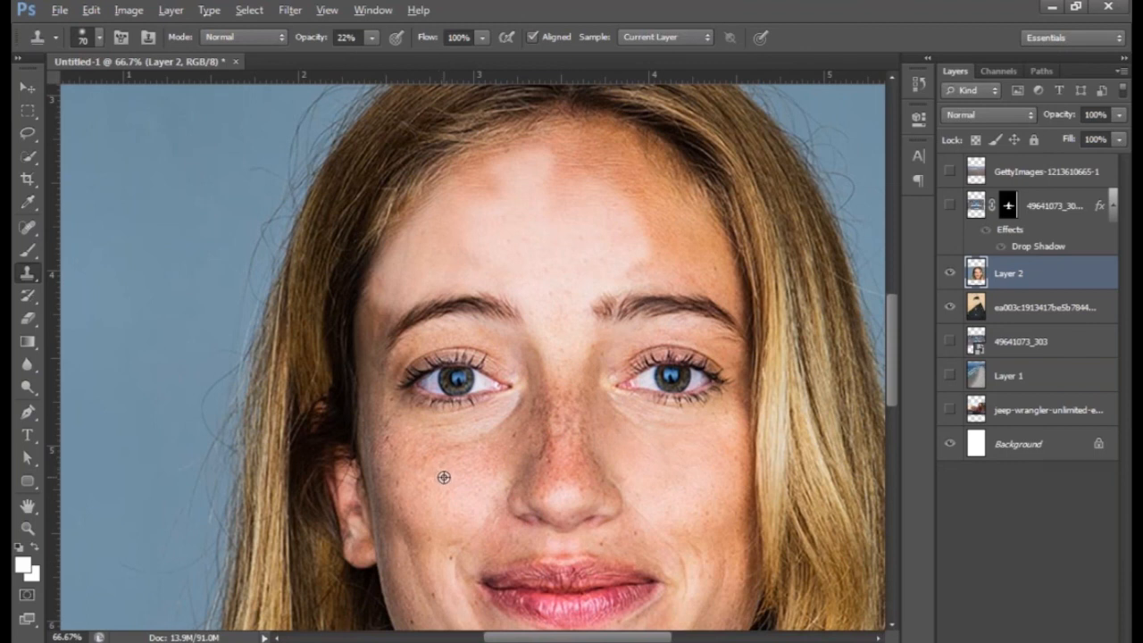
alt+click(557, 300)
mouse_move(454, 438)
mouse_down()
mouse_move(478, 418)
mouse_move(474, 458)
mouse_move(450, 447)
mouse_move(448, 461)
mouse_move(423, 441)
mouse_move(451, 455)
mouse_move(448, 443)
mouse_move(444, 467)
mouse_move(459, 474)
mouse_move(494, 437)
mouse_move(494, 470)
mouse_move(490, 435)
mouse_move(462, 454)
mouse_move(411, 457)
mouse_move(428, 468)
mouse_move(419, 489)
mouse_move(420, 456)
mouse_move(433, 477)
mouse_move(375, 437)
mouse_move(398, 508)
mouse_move(404, 492)
mouse_move(428, 510)
mouse_move(425, 527)
mouse_move(386, 468)
mouse_up()
alt+click(462, 492)
alt+click(476, 469)
alt+click(455, 454)
alt+click(420, 606)
drag(405, 561, 399, 536)
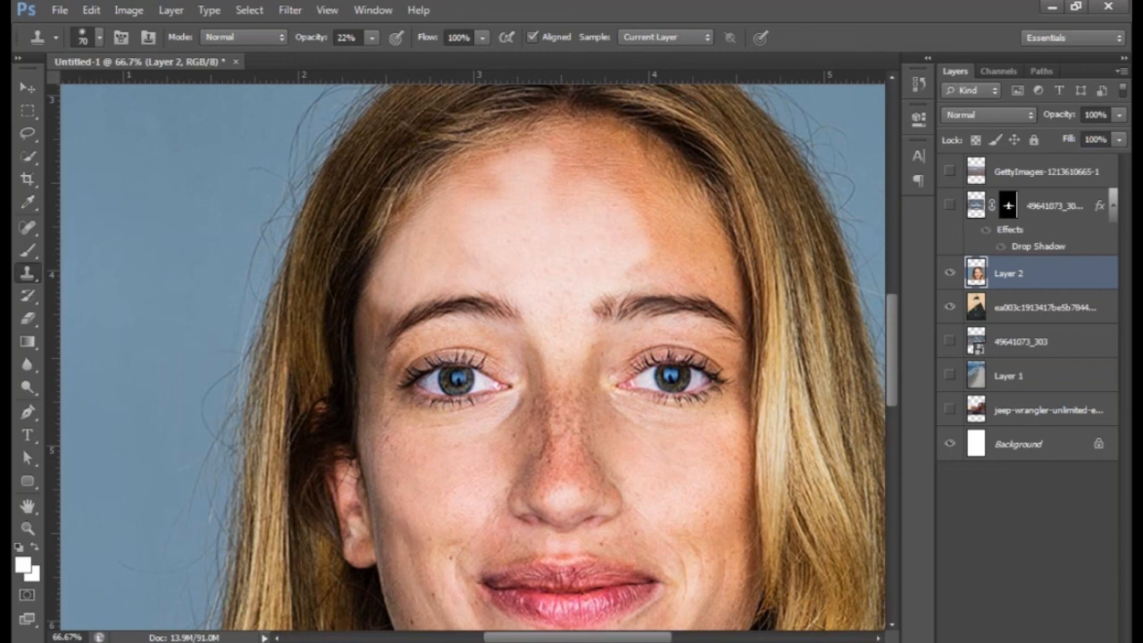
key(ctrl+minus)
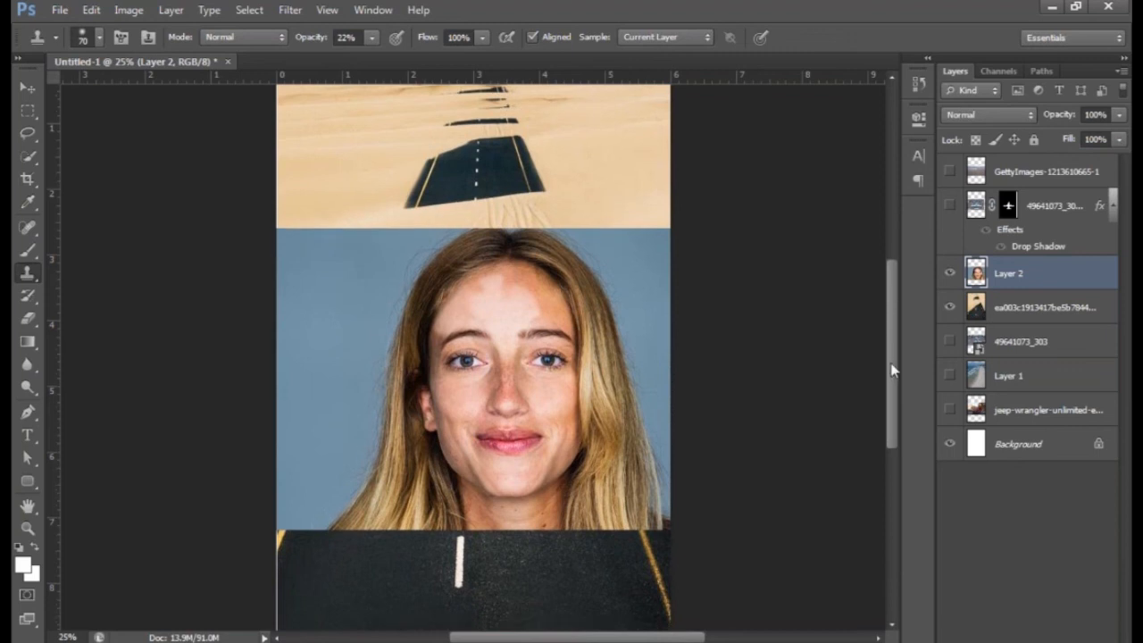
Clone smooth cheek skin over the area between the nose and upper lip
scroll(891, 361, down, 1)
key(ctrl+plus)
key(ctrl+plus)
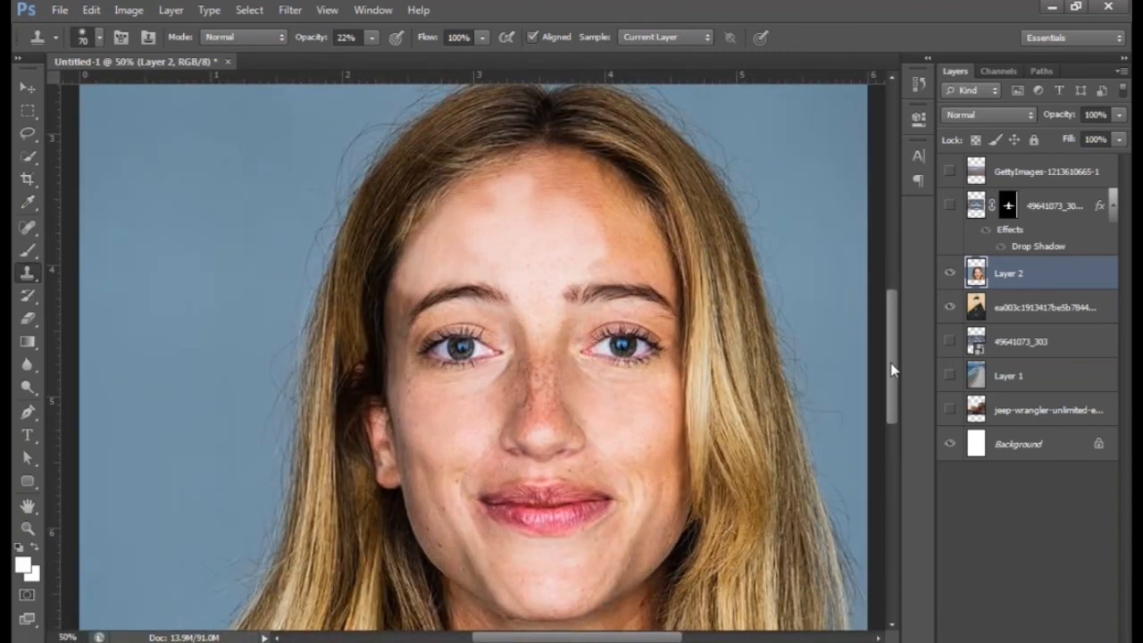
key(ctrl+plus)
key(ctrl+plus)
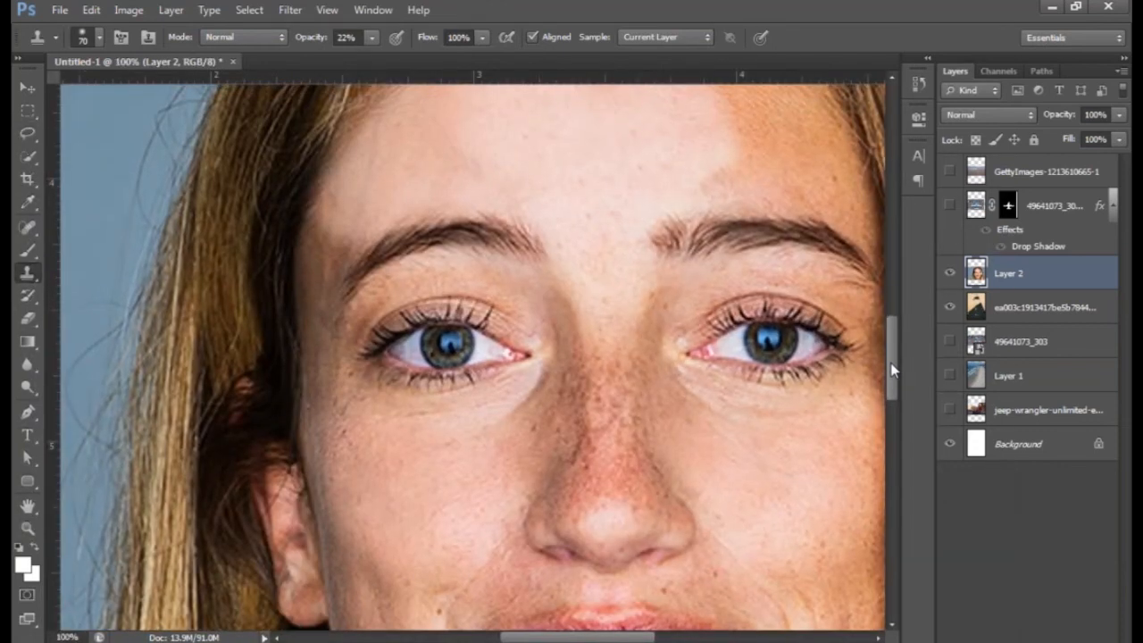
key(ctrl+minus)
scroll(895, 339, down, 1)
scroll(897, 348, down, 2)
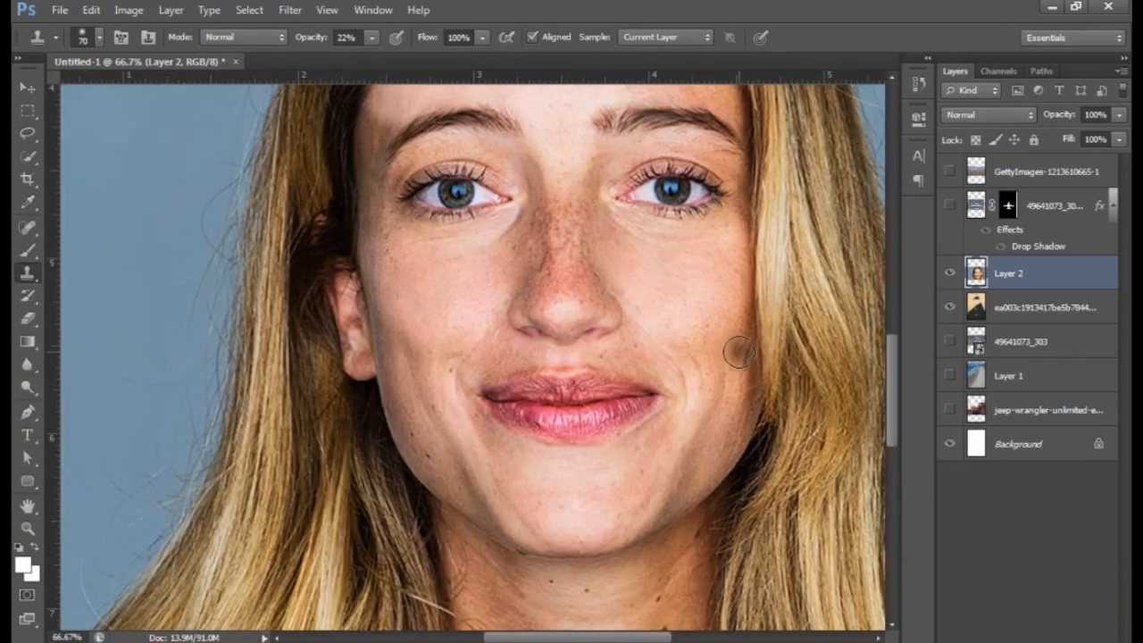
alt+click(666, 328)
mouse_move(618, 354)
mouse_down()
mouse_move(656, 367)
mouse_move(608, 355)
mouse_move(653, 364)
mouse_move(629, 357)
mouse_up()
alt+click(655, 339)
mouse_move(526, 350)
mouse_down()
mouse_move(491, 358)
mouse_move(511, 362)
mouse_move(497, 336)
mouse_move(513, 352)
mouse_move(484, 364)
mouse_move(538, 368)
mouse_up()
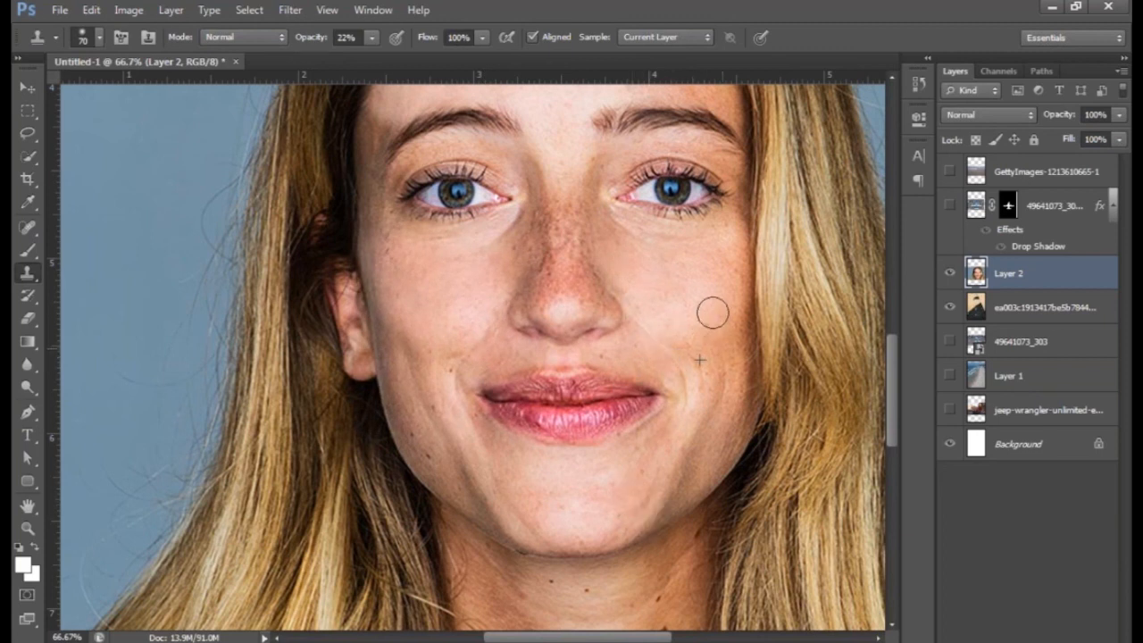
Clone clean cheek skin over the freckles along the outer cheek and down to the jaw on the image's right side
alt+click(664, 308)
mouse_move(721, 291)
mouse_down()
mouse_move(720, 347)
mouse_move(720, 325)
mouse_move(737, 358)
mouse_move(740, 334)
mouse_move(747, 398)
mouse_move(740, 373)
mouse_move(734, 422)
mouse_move(735, 269)
mouse_move(741, 319)
mouse_move(727, 336)
mouse_move(684, 332)
mouse_move(718, 374)
mouse_move(695, 348)
mouse_move(706, 322)
mouse_move(731, 384)
mouse_move(718, 464)
mouse_up()
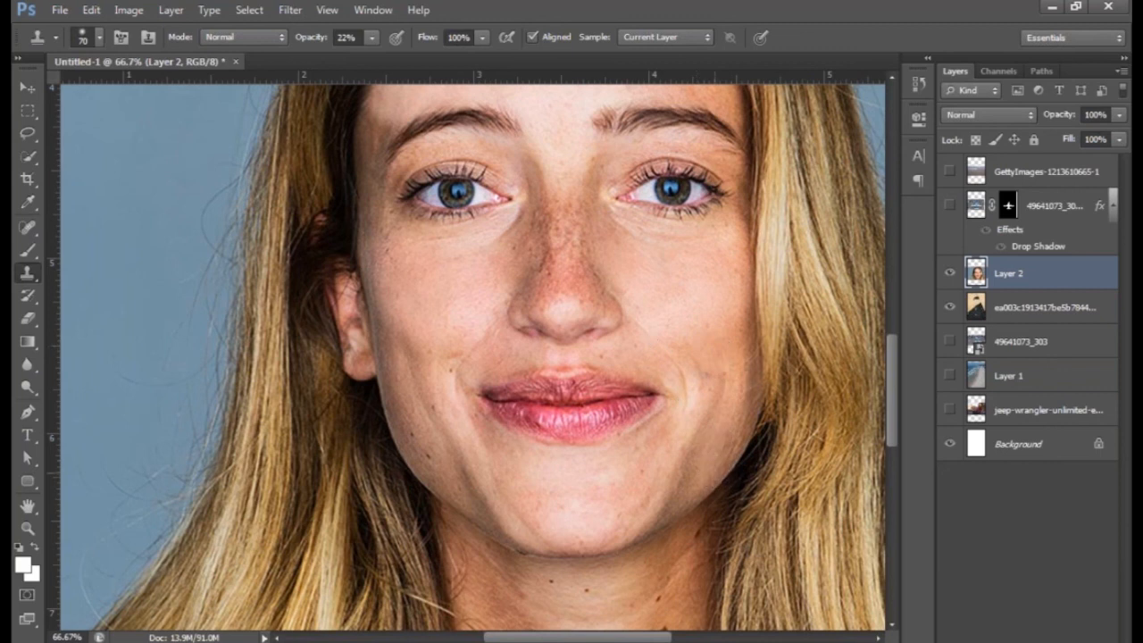
key(ctrl+minus)
key(ctrl+minus)
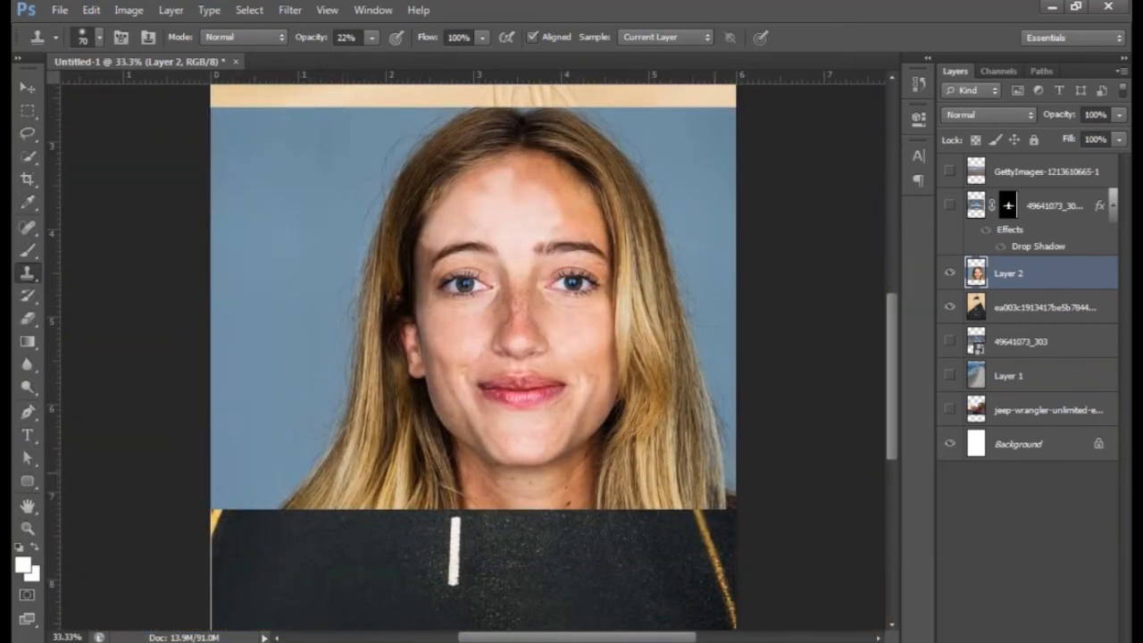